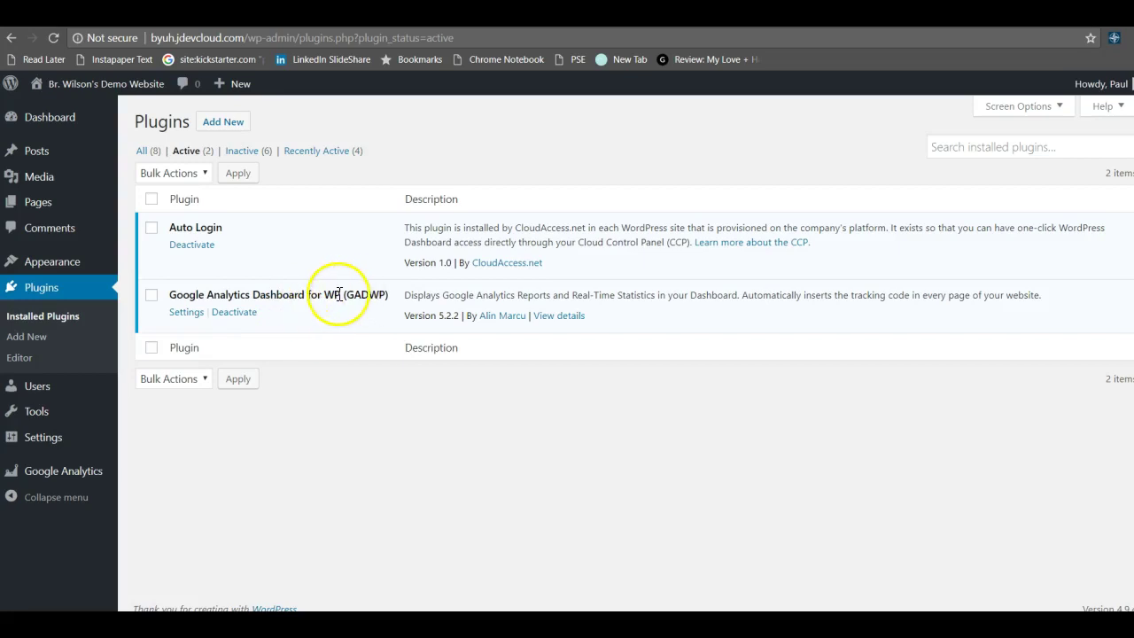
# Highlight the Google Analytics Dashboard for WP plugin, then open its Google Analytics settings page.
pyautogui.moveTo(339, 294); pyautogui.dragTo(165, 301)
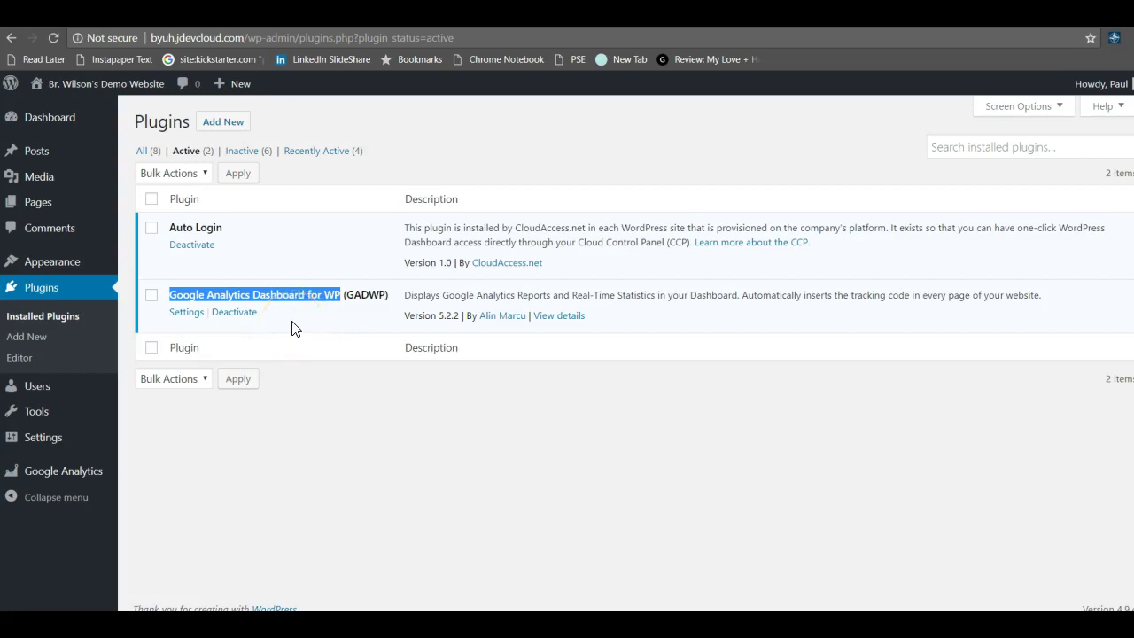
pyautogui.click(423, 309)
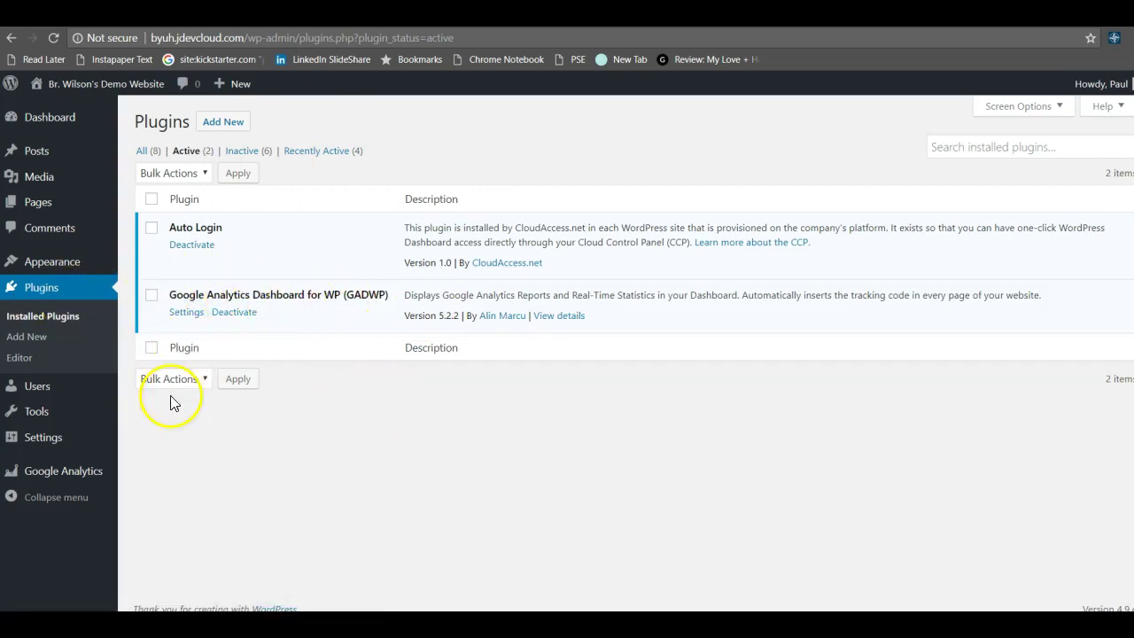
pyautogui.click(64, 478)
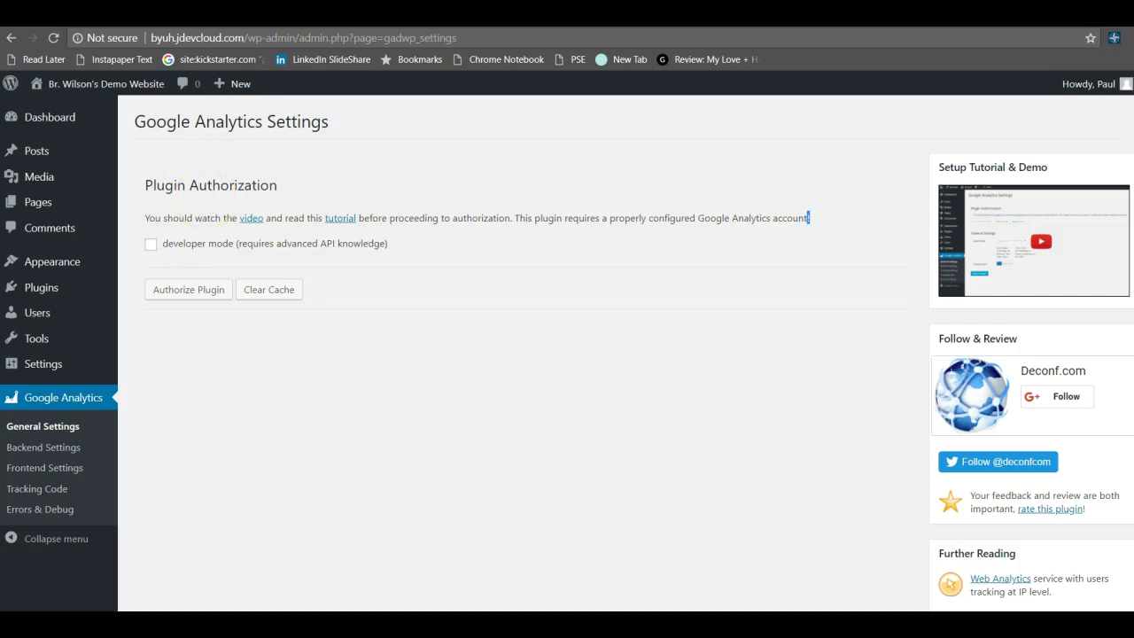
# Open an incognito Chrome window and load google.com/analytics.
pyautogui.hotkey('ctrl', 'shift', 'n')
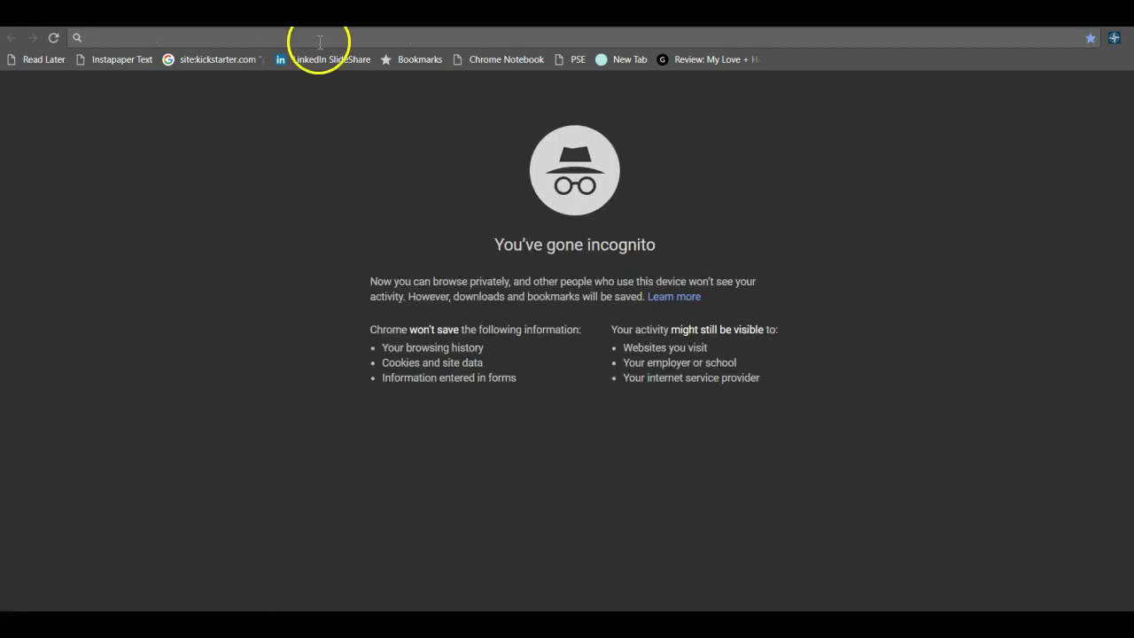
pyautogui.write('google')
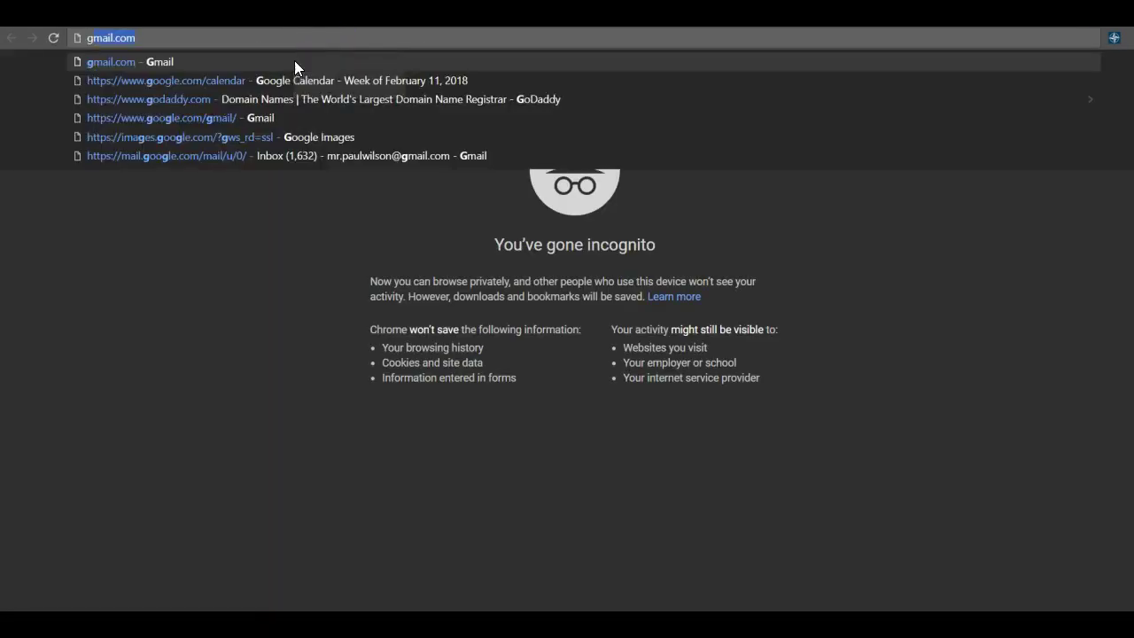
pyautogui.write('.com/')
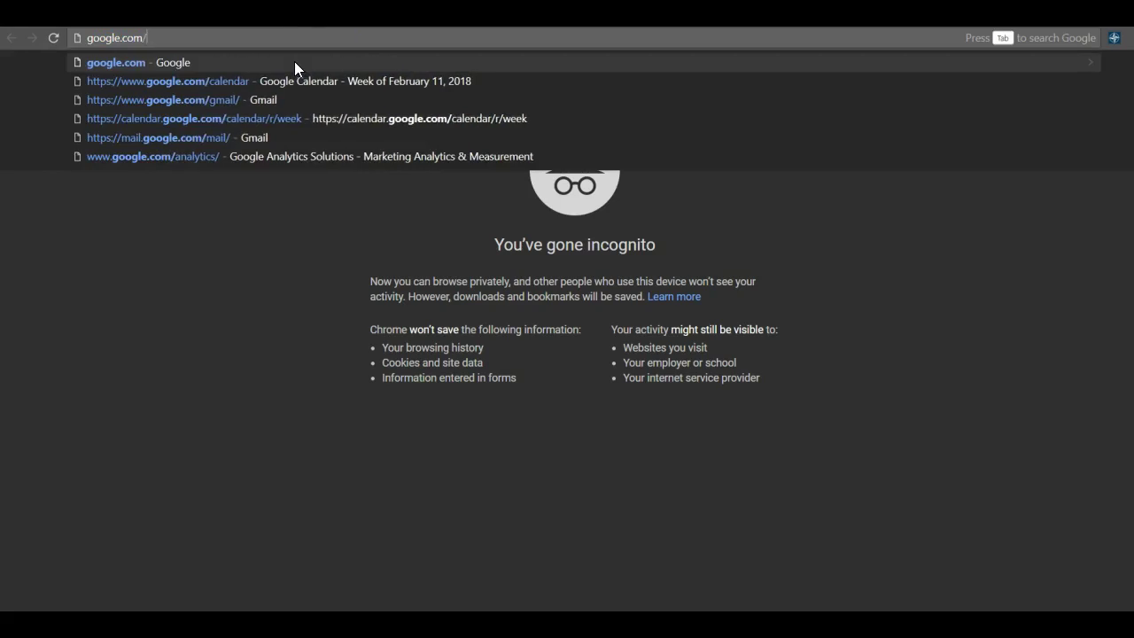
pyautogui.write('analytics')
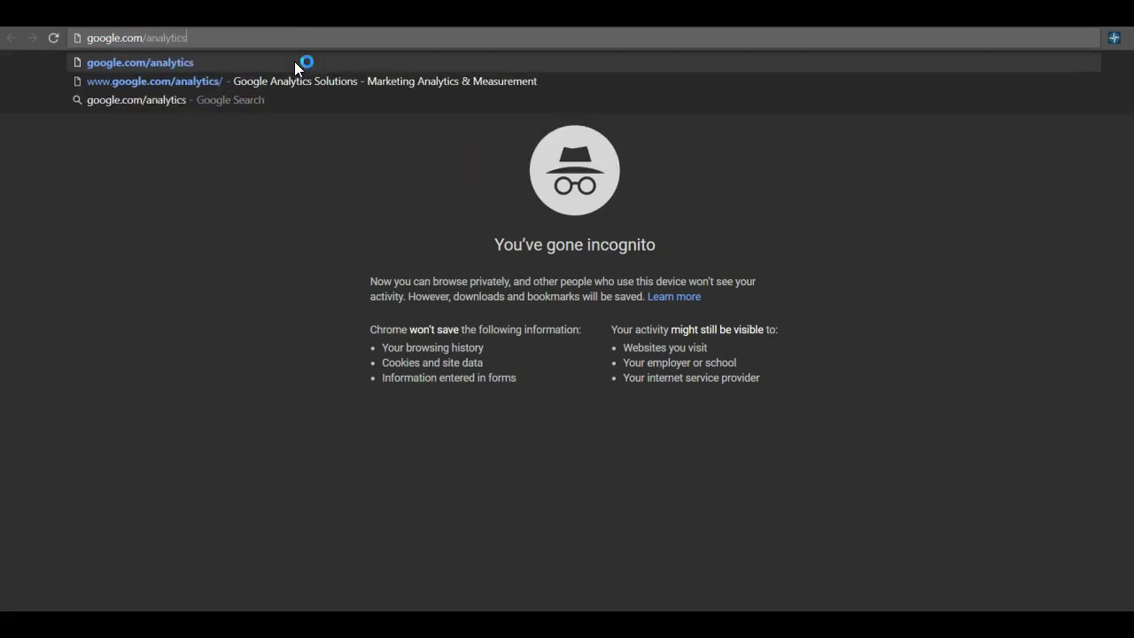
pyautogui.press('Return')
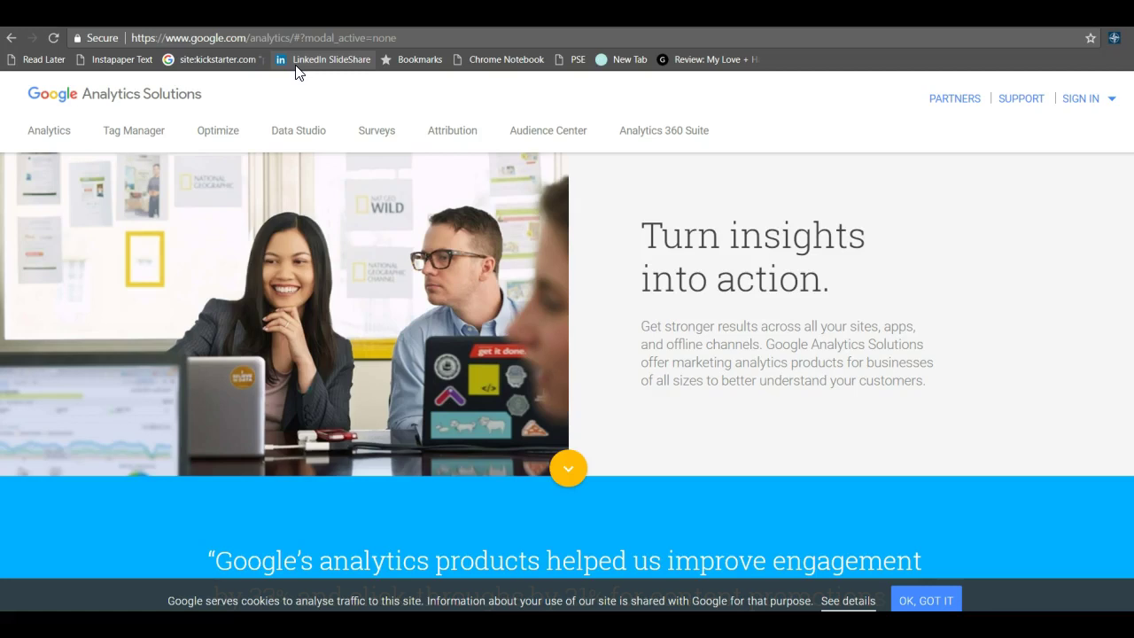
# Sign in to Google Analytics and start signing up for a new account.
pyautogui.click(1088, 107)
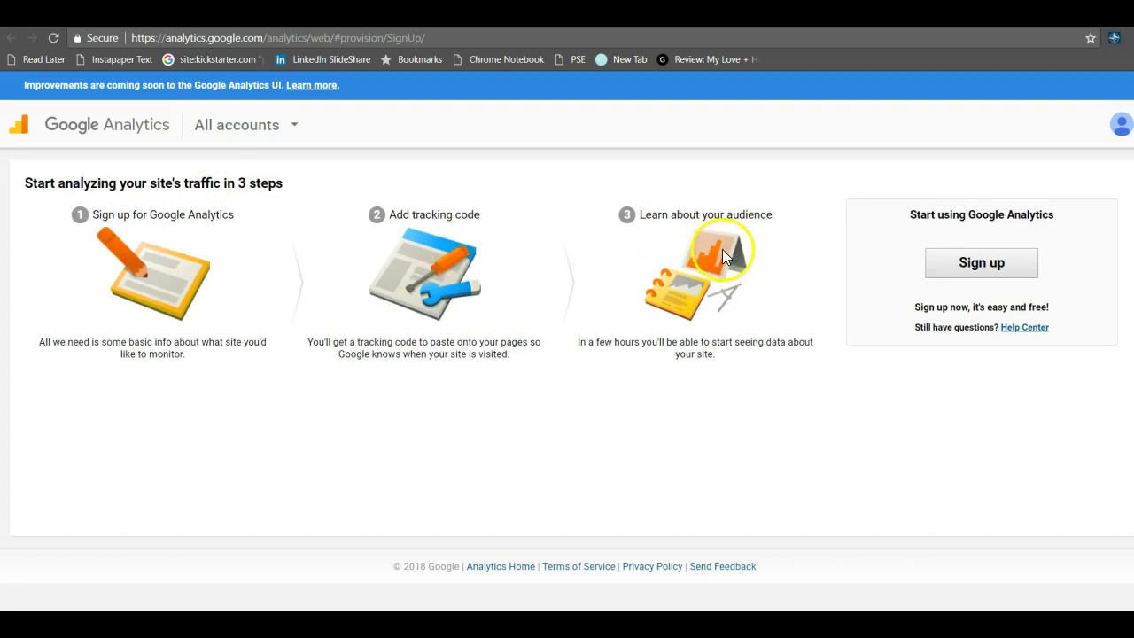
pyautogui.click(1007, 264)
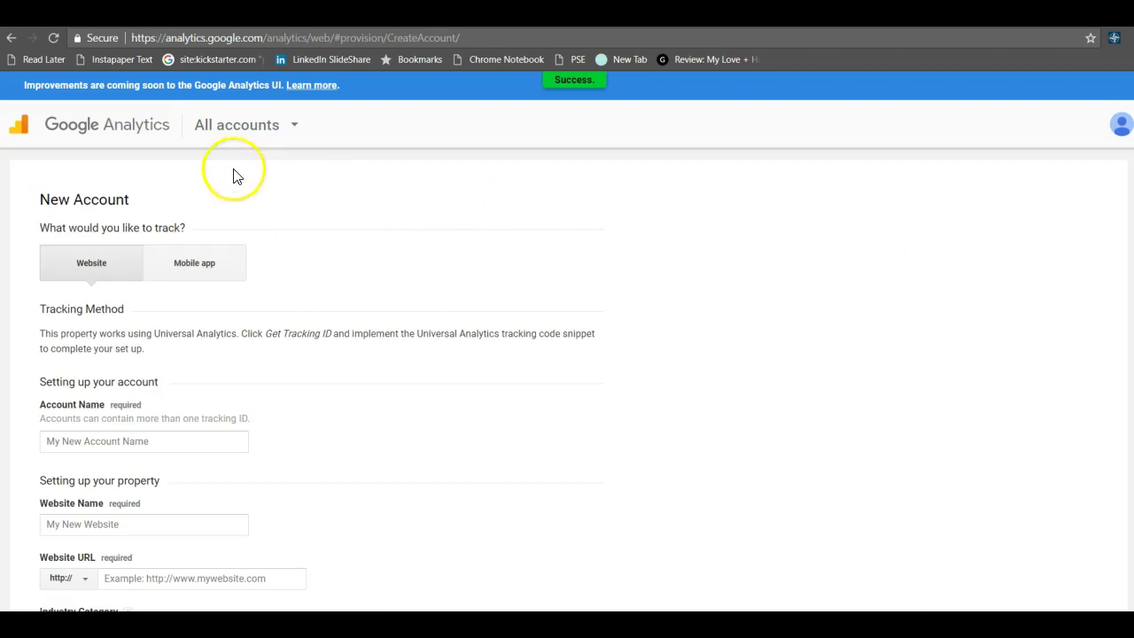
# Choose Website as the tracking target and name the account 'SMB Creation Account'.
pyautogui.click(100, 266)
pyautogui.click(213, 261)
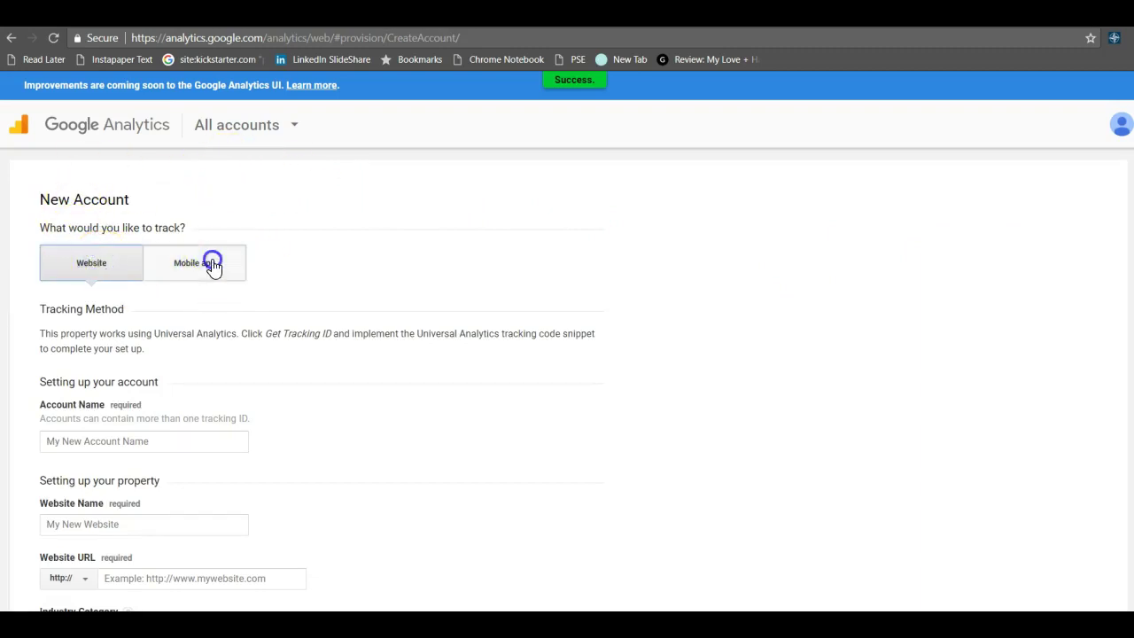
pyautogui.click(102, 264)
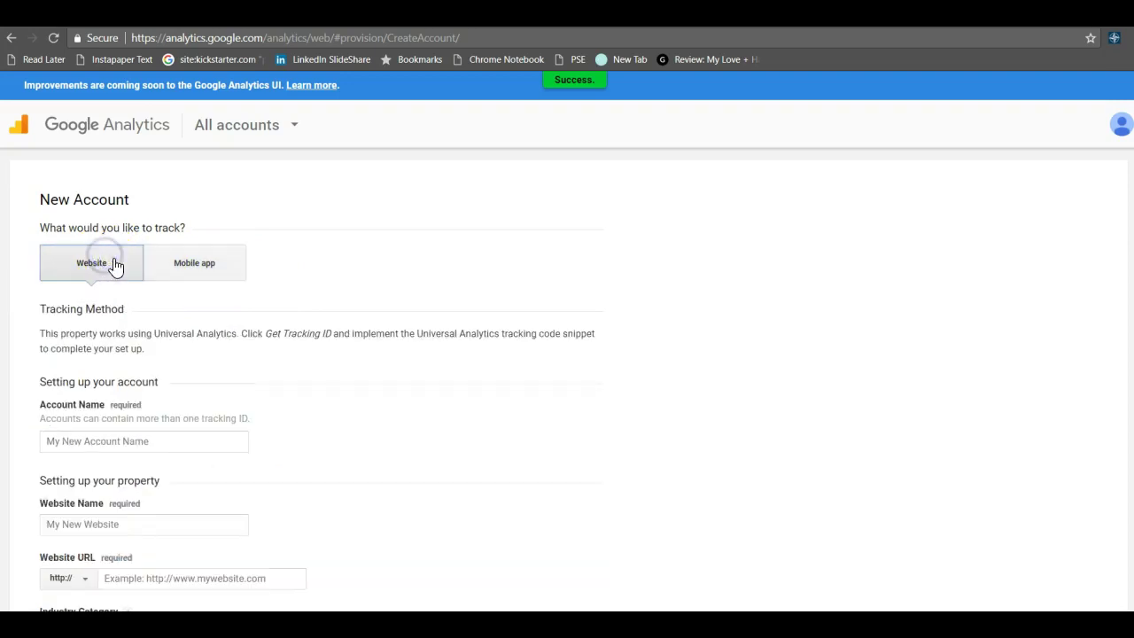
pyautogui.click(165, 439)
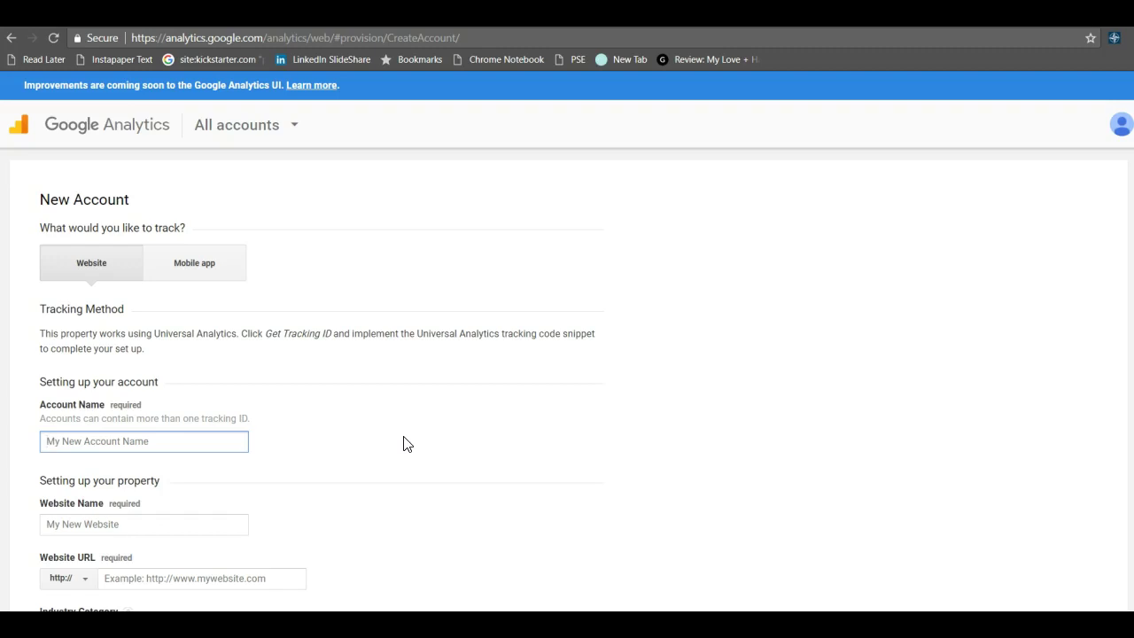
pyautogui.write('SMB Creation Account')
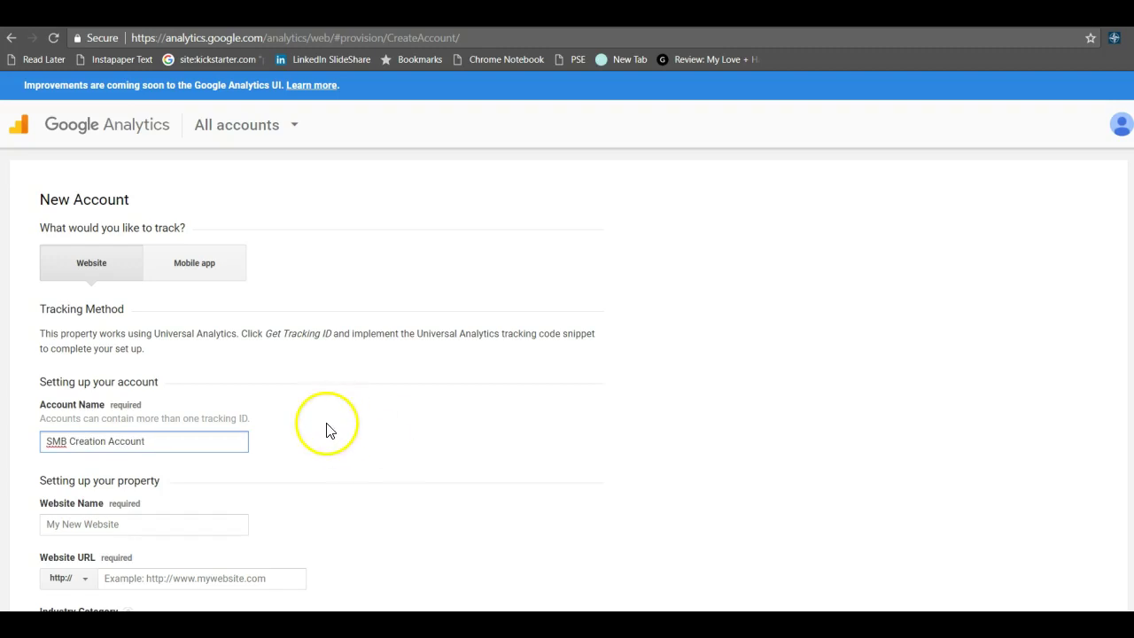
# Enter the demo site's name as the Website Name, then switch to the WordPress tab.
pyautogui.click(130, 525)
pyautogui.scroll(-2, 130, 524)
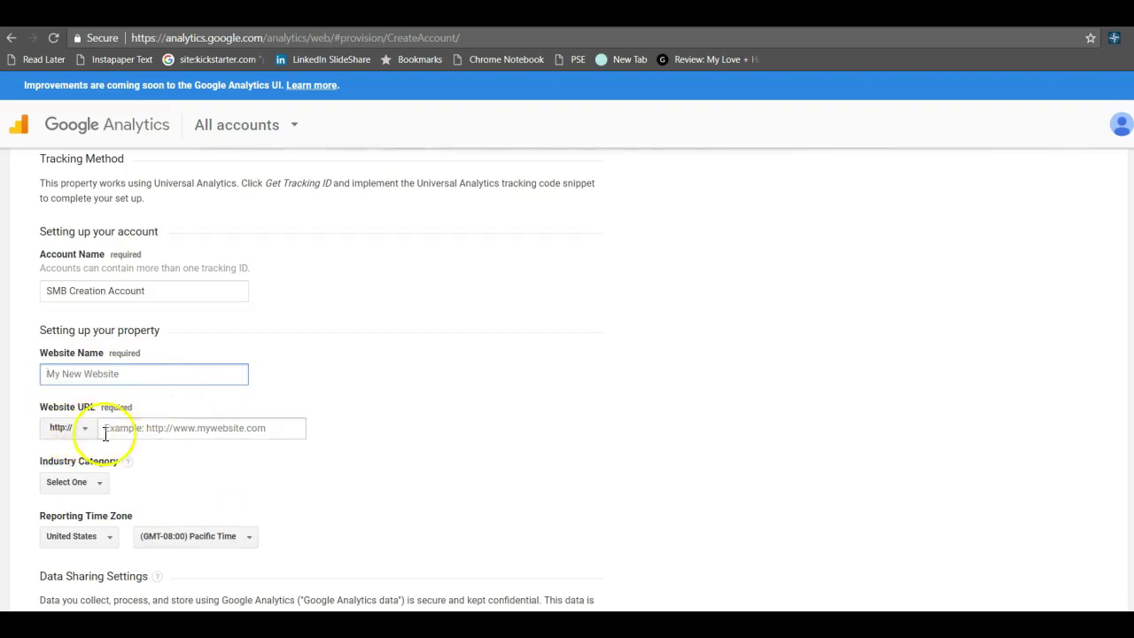
pyautogui.click(149, 373)
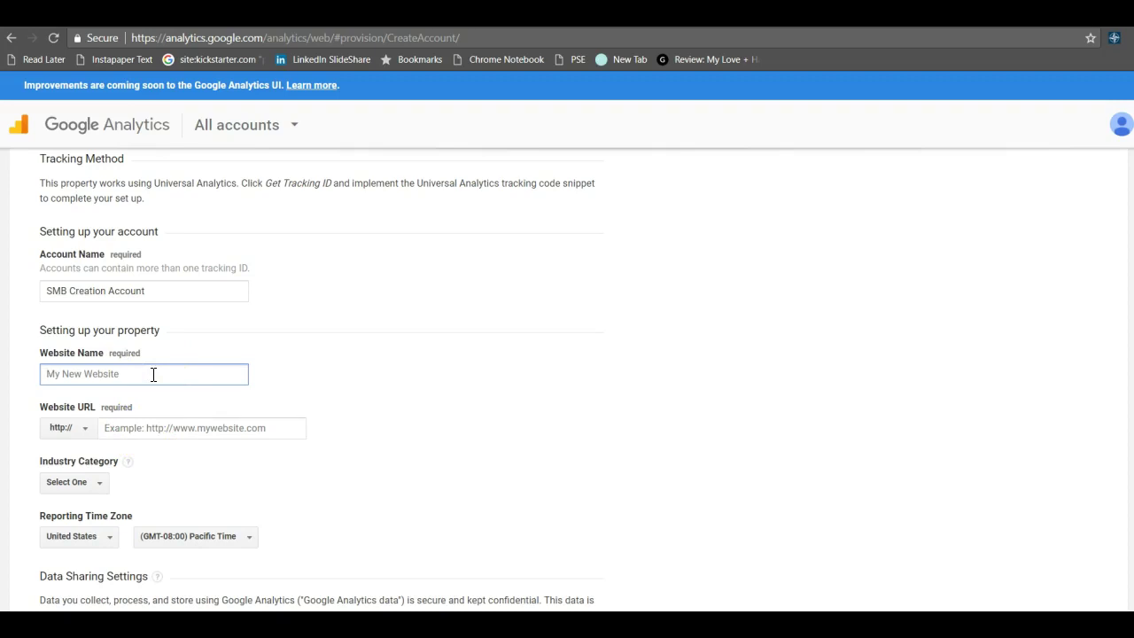
pyautogui.write('D')
pyautogui.write('r. Wil')
pyautogui.write("son's Demo S")
pyautogui.write('ite')
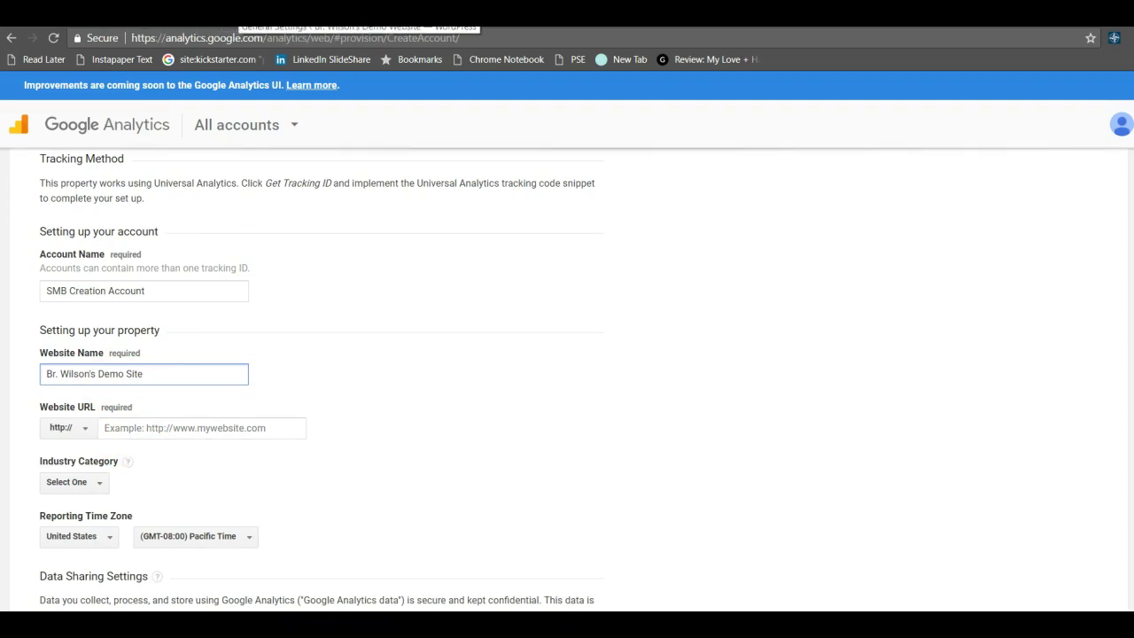
pyautogui.hotkey('ctrl', 'Tab')
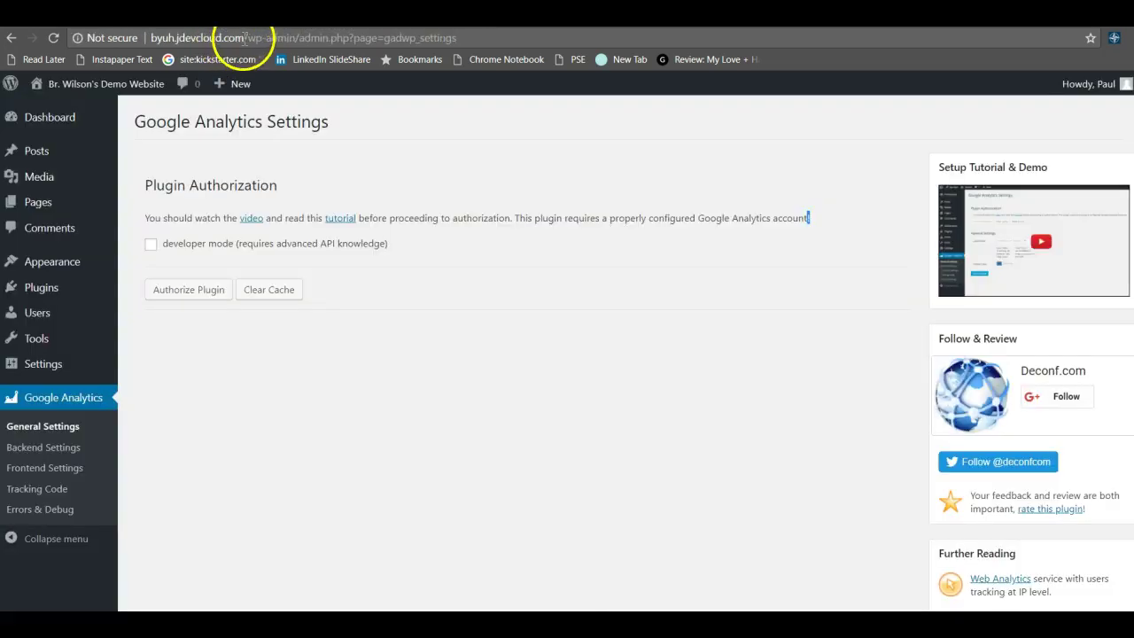
# Copy the site domain byuh.jdevcloud.com from the WordPress address bar.
pyautogui.moveTo(244, 38); pyautogui.dragTo(154, 38)
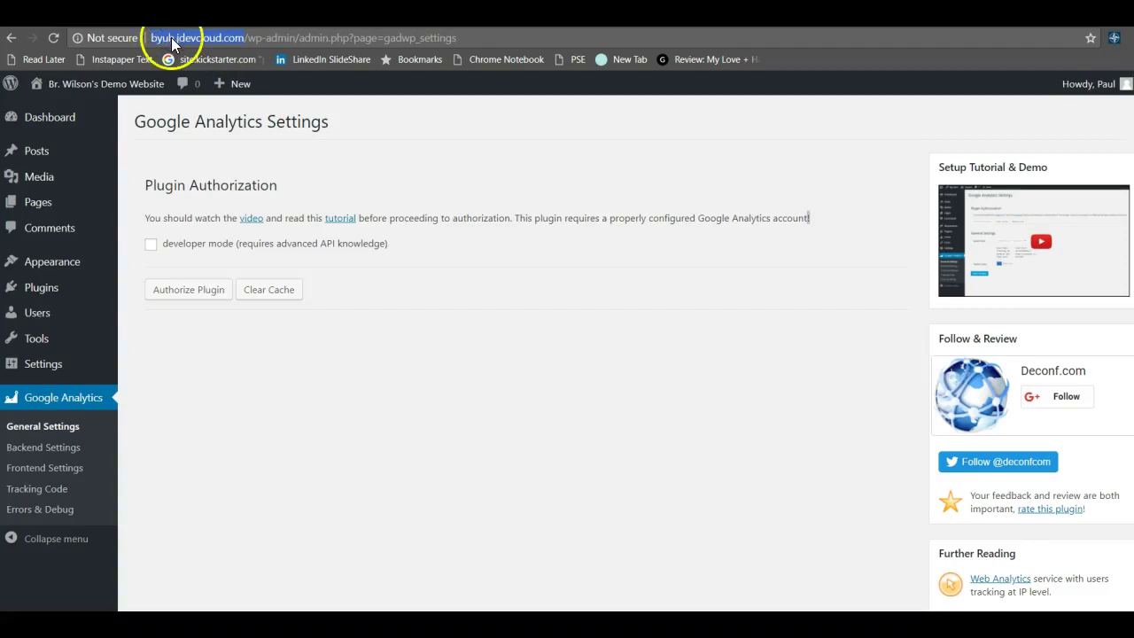
pyautogui.rightClick(180, 37)
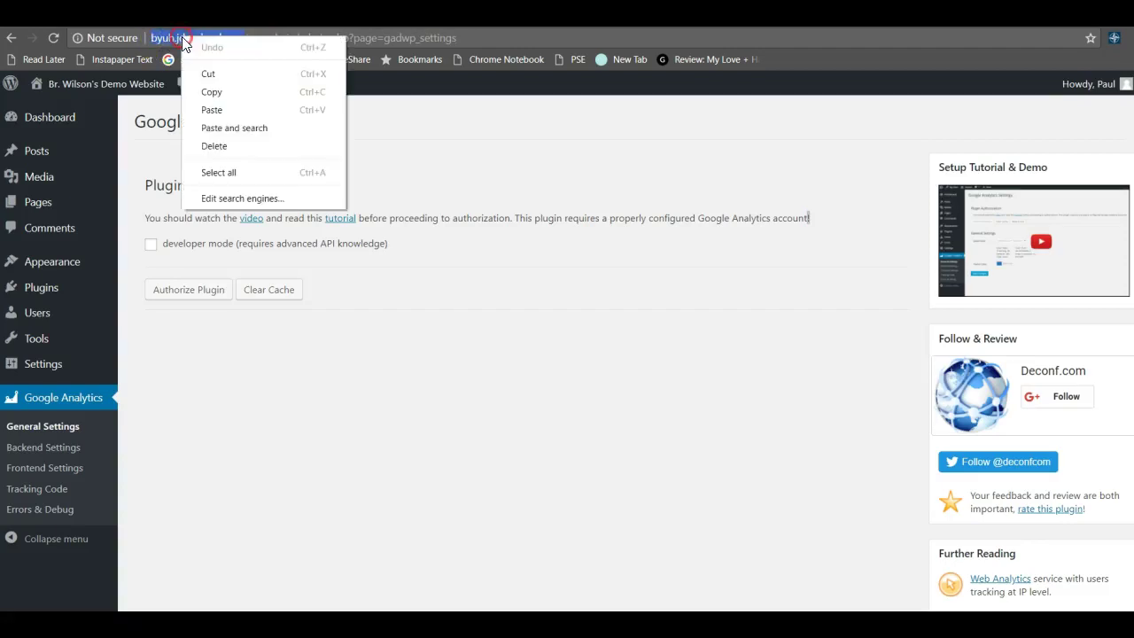
pyautogui.click(224, 93)
pyautogui.hotkey('ctrl', 'Tab')
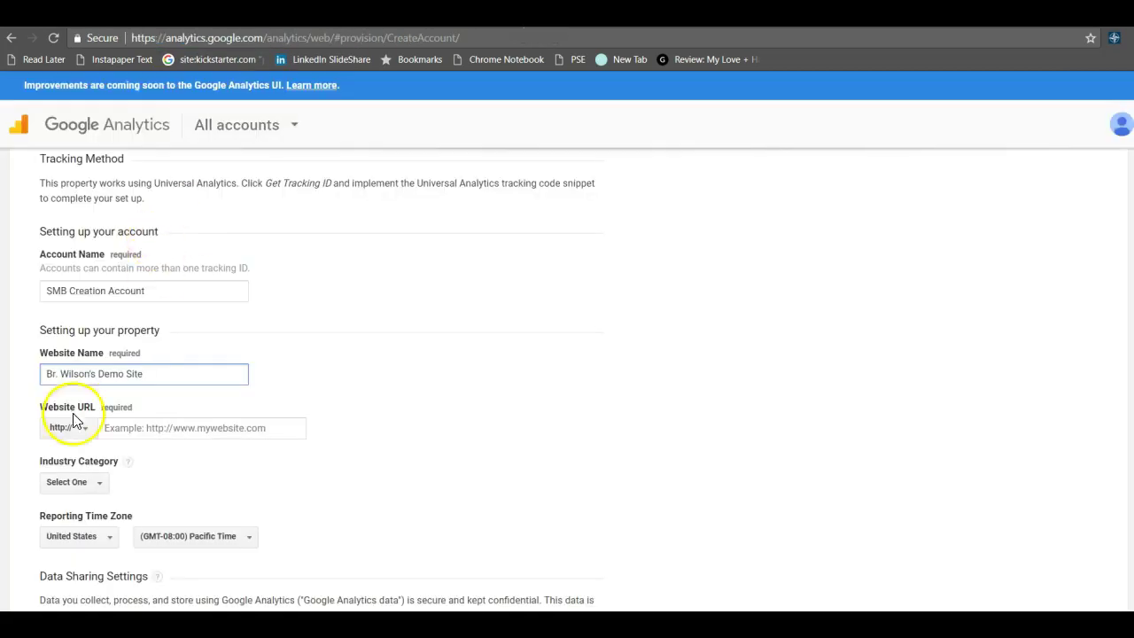
pyautogui.click(139, 429)
pyautogui.rightClick(140, 431)
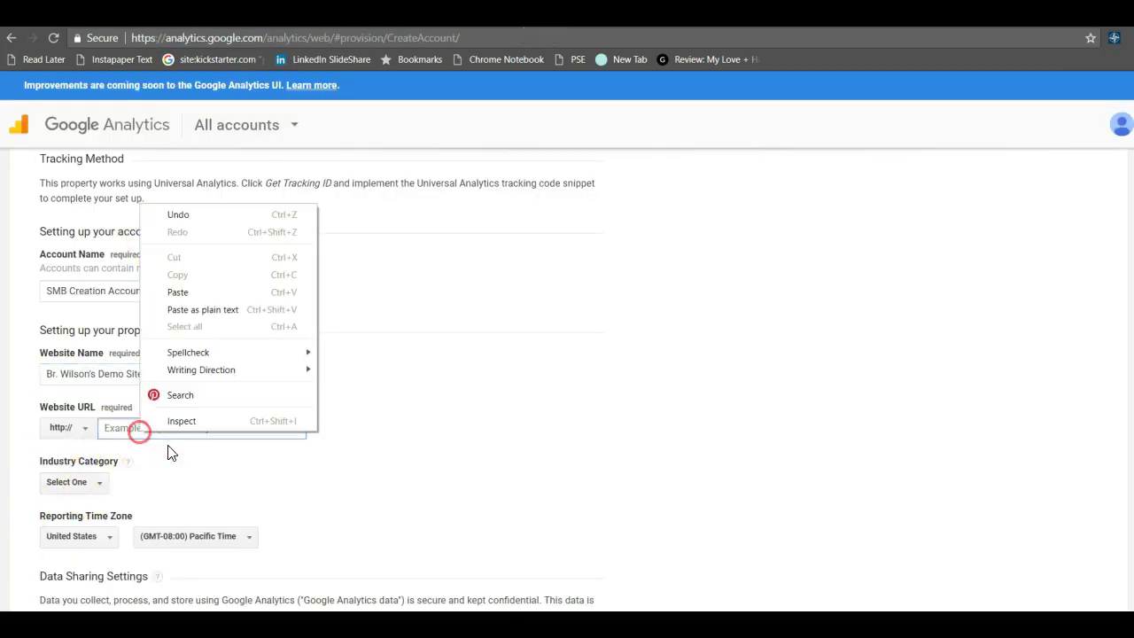
pyautogui.click(200, 292)
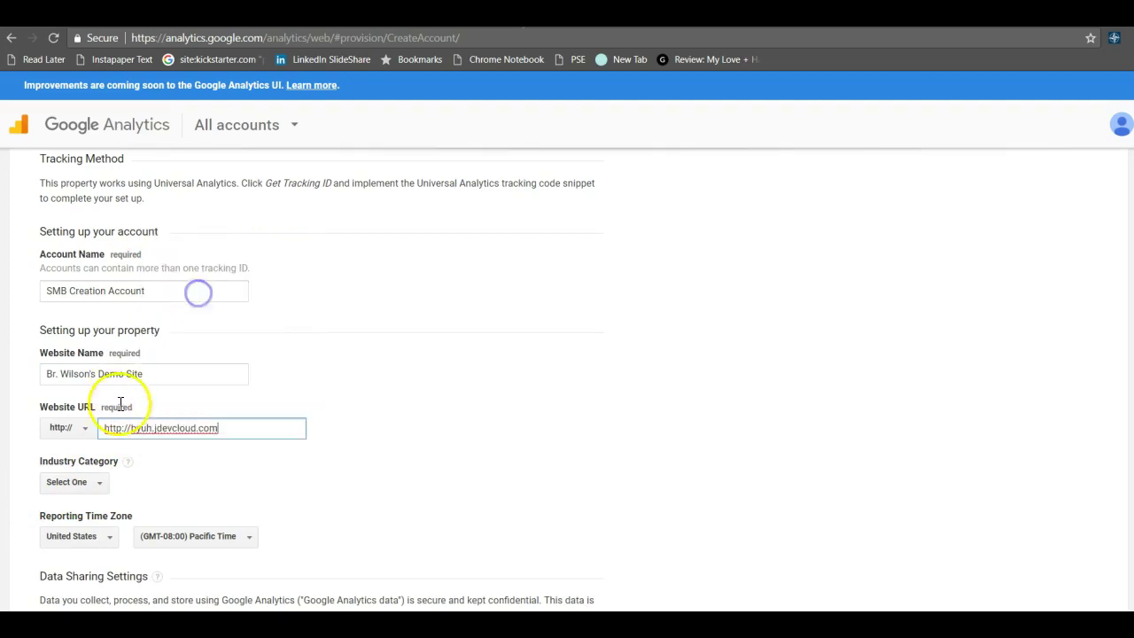
pyautogui.moveTo(131, 428); pyautogui.dragTo(105, 428)
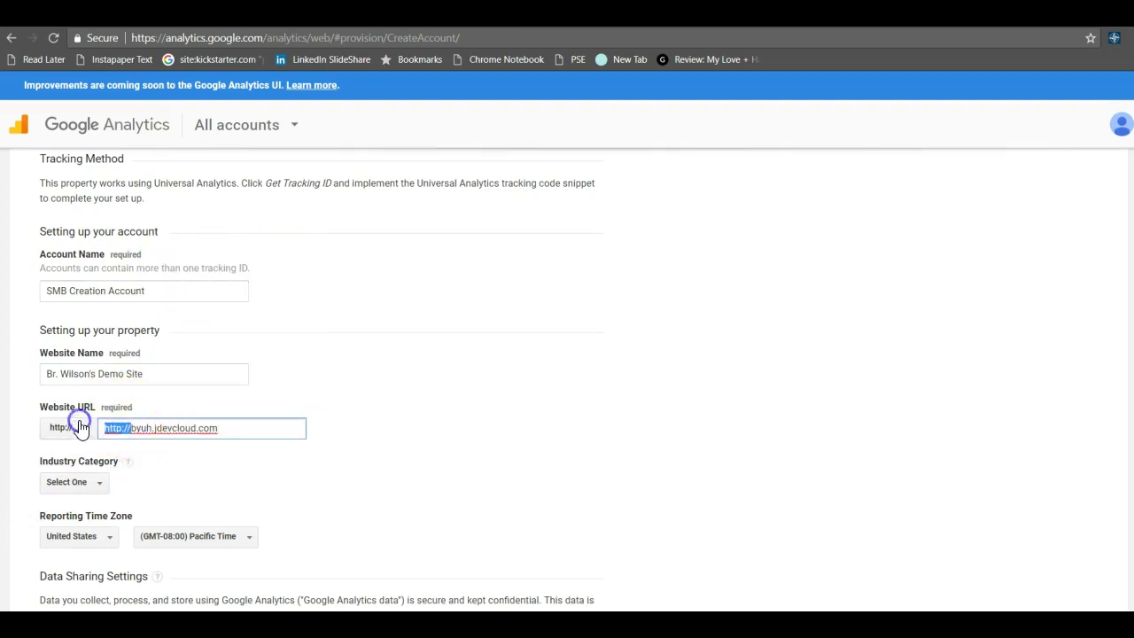
pyautogui.press('BackSpace')
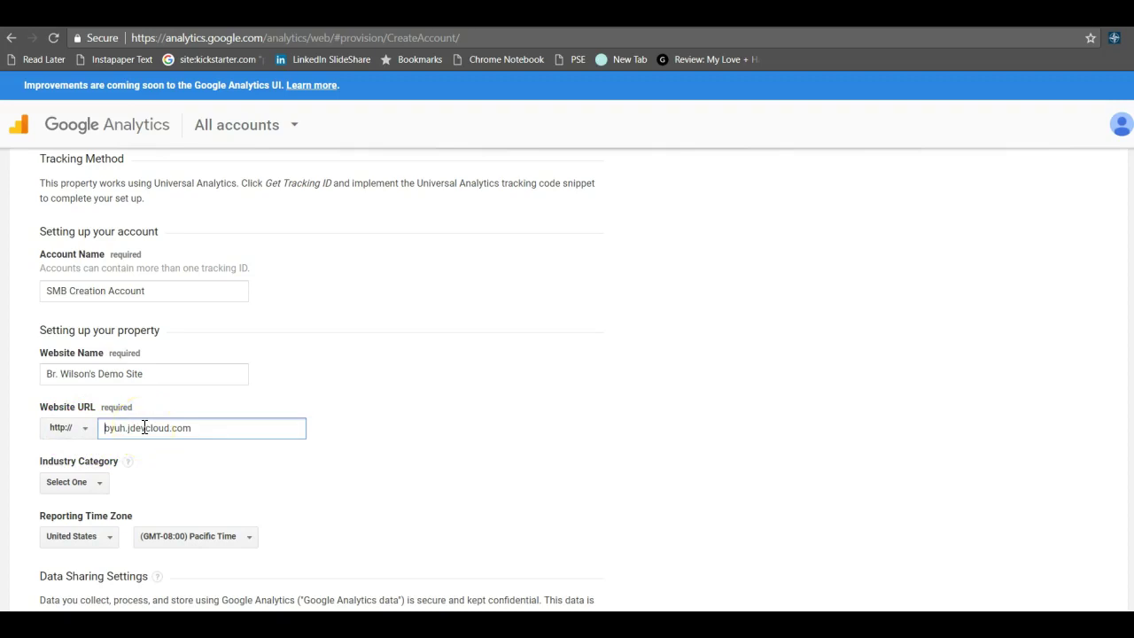
# Set the Industry Category to Other.
pyautogui.scroll(-2, 124, 355)
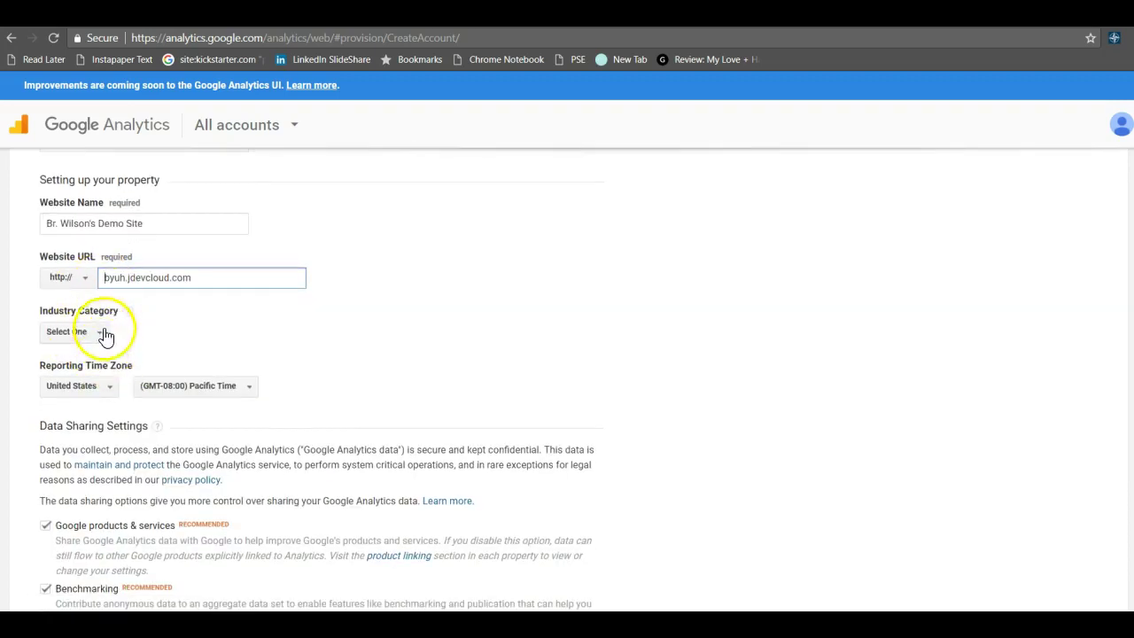
pyautogui.click(103, 332)
pyautogui.scroll(-2, 113, 391)
pyautogui.scroll(-5, 113, 391)
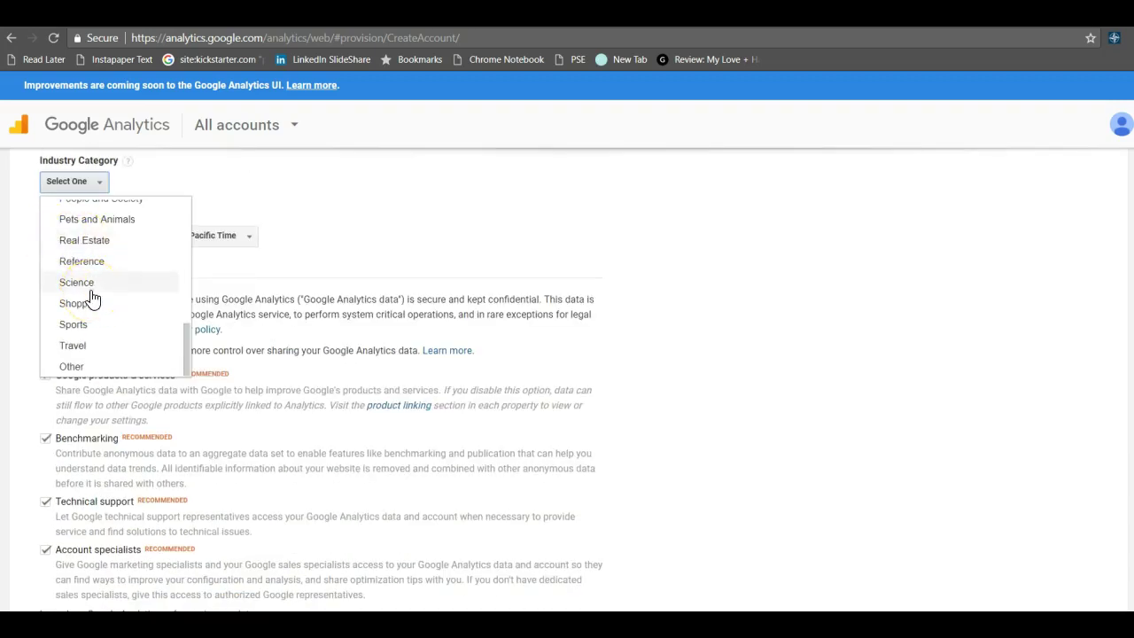
pyautogui.click(70, 367)
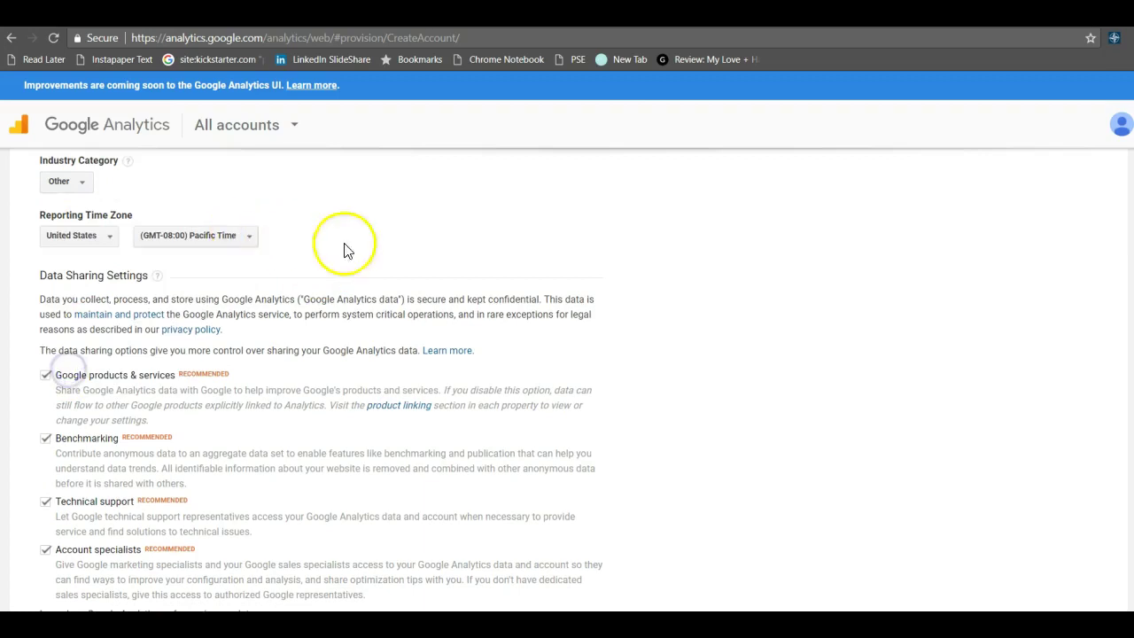
# Turn off data sharing with Account specialists.
pyautogui.scroll(-1, 425, 257)
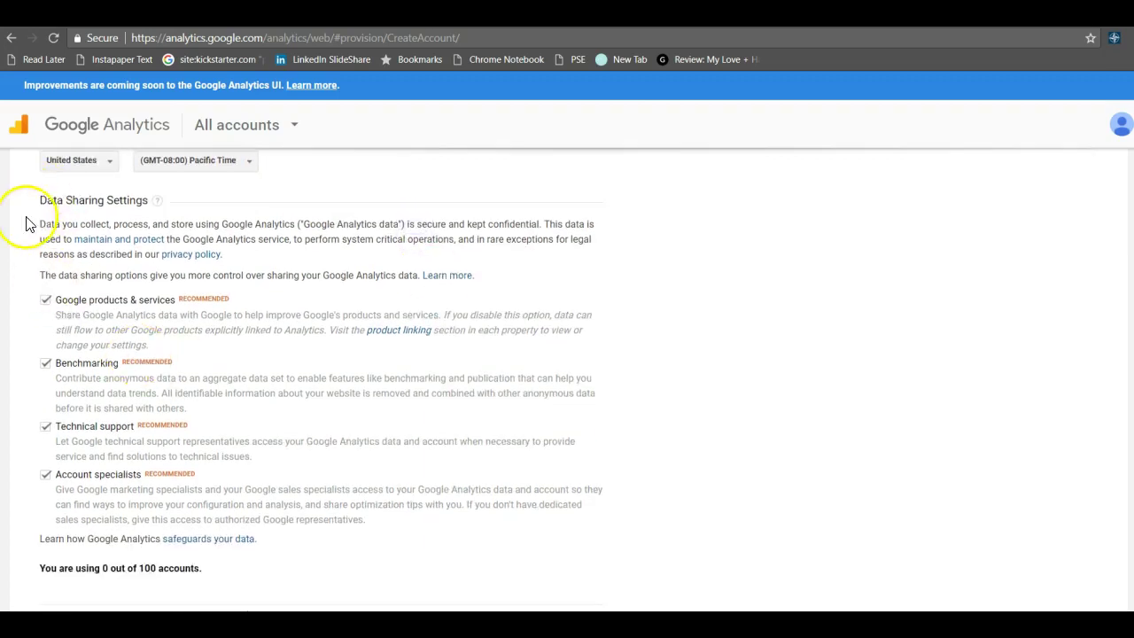
pyautogui.scroll(-1, 223, 430)
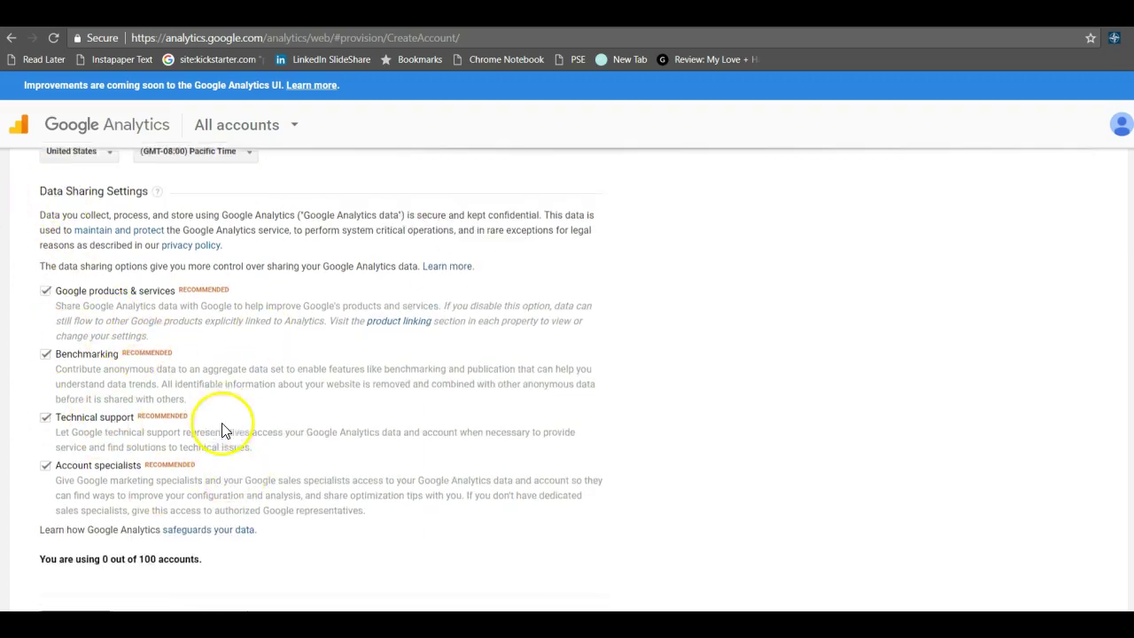
pyautogui.scroll(-1, 223, 431)
pyautogui.click(46, 401)
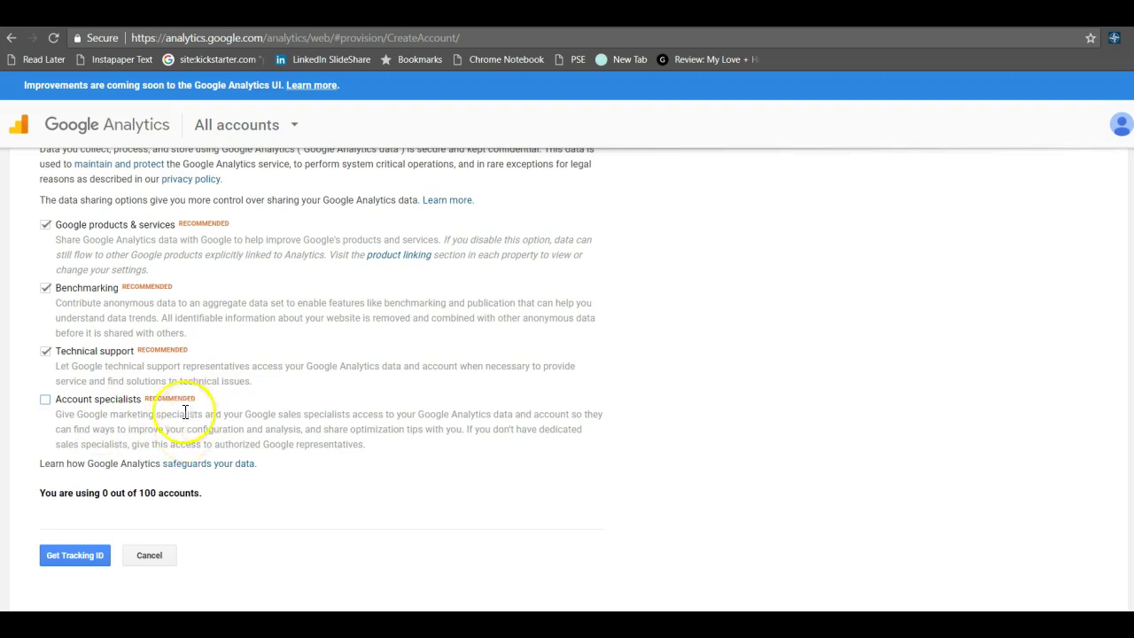
pyautogui.click(78, 556)
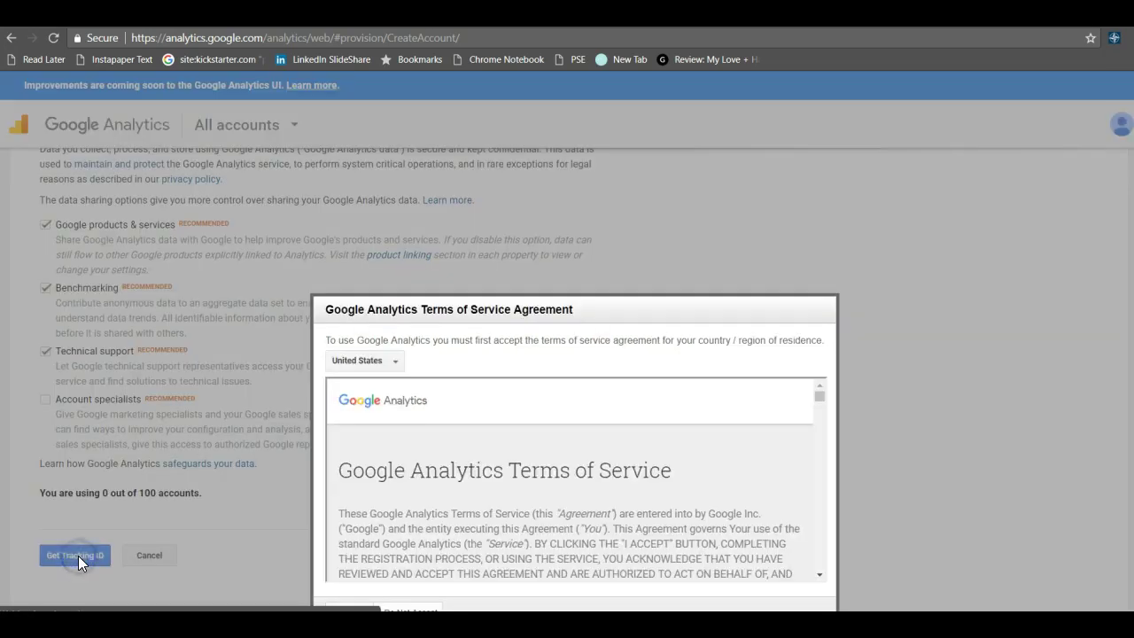
pyautogui.moveTo(607, 297); pyautogui.dragTo(618, 144)
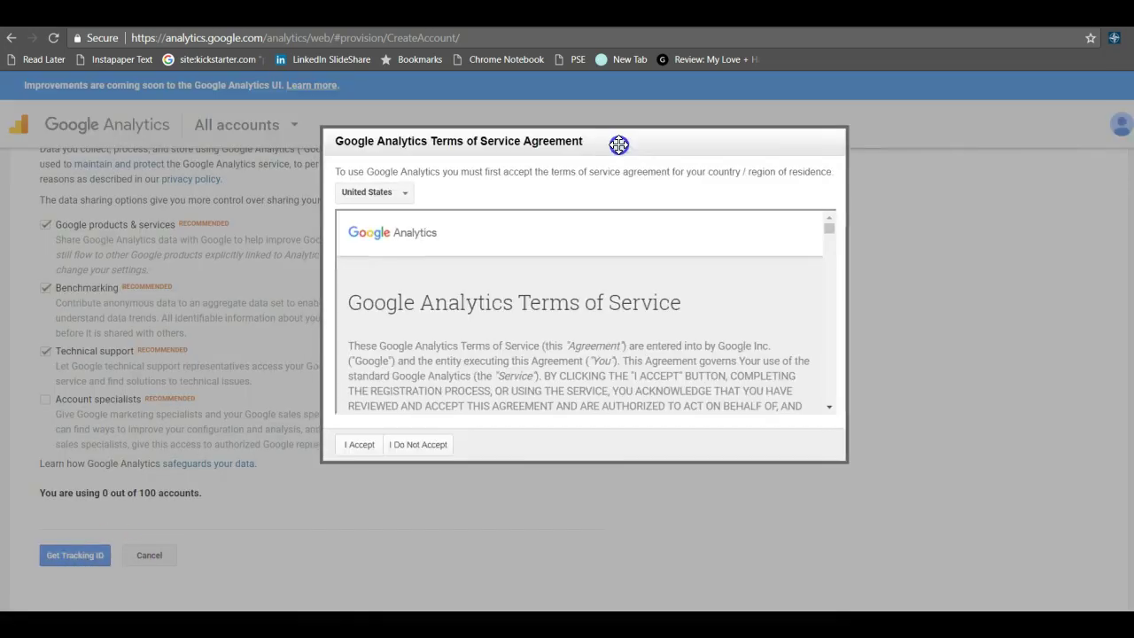
pyautogui.click(358, 445)
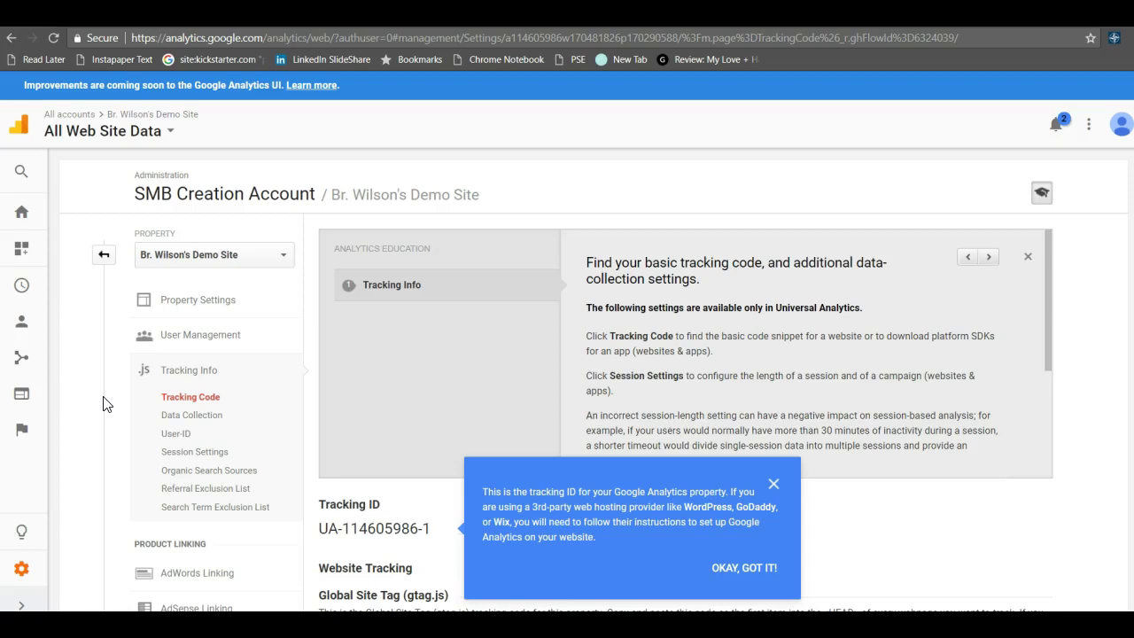
pyautogui.moveTo(442, 544); pyautogui.dragTo(324, 531)
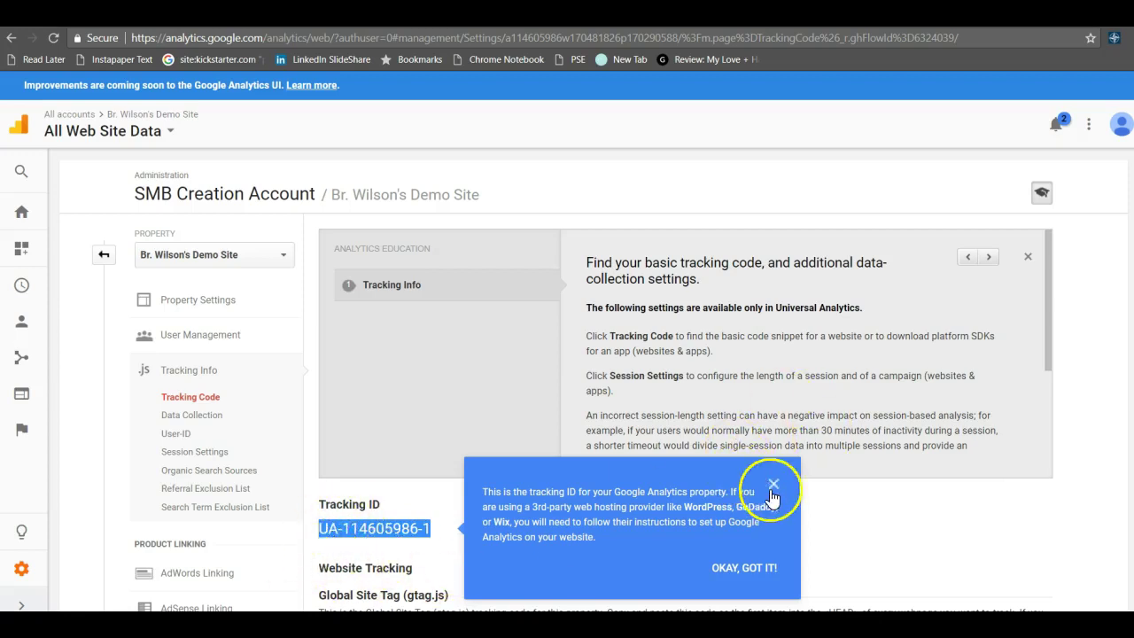
pyautogui.click(774, 485)
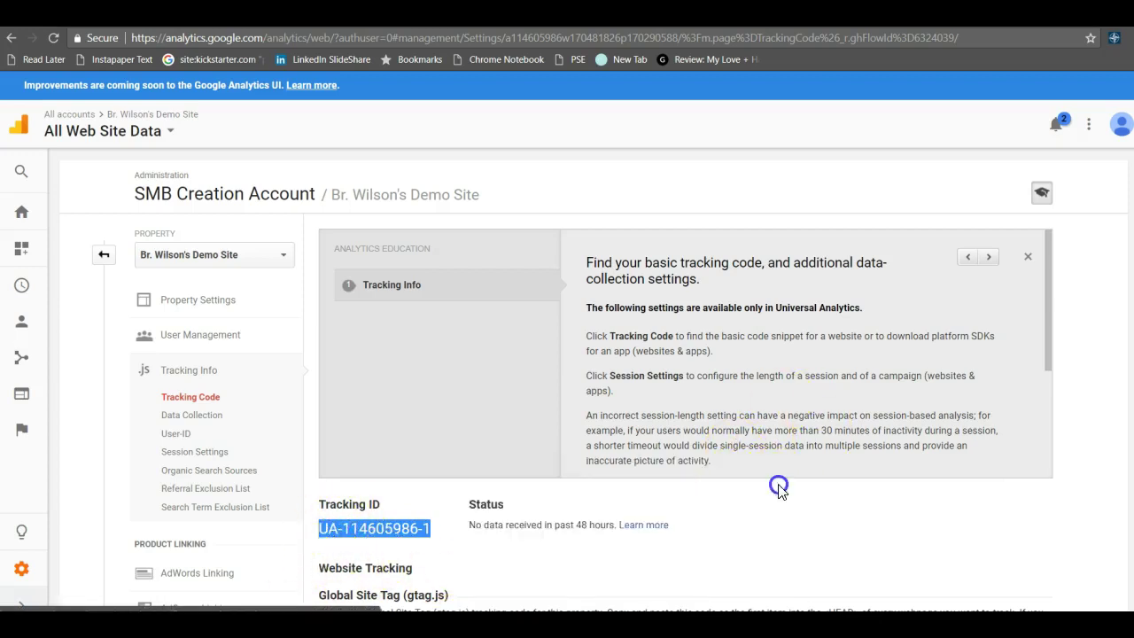
pyautogui.rightClick(437, 528)
pyautogui.click(435, 539)
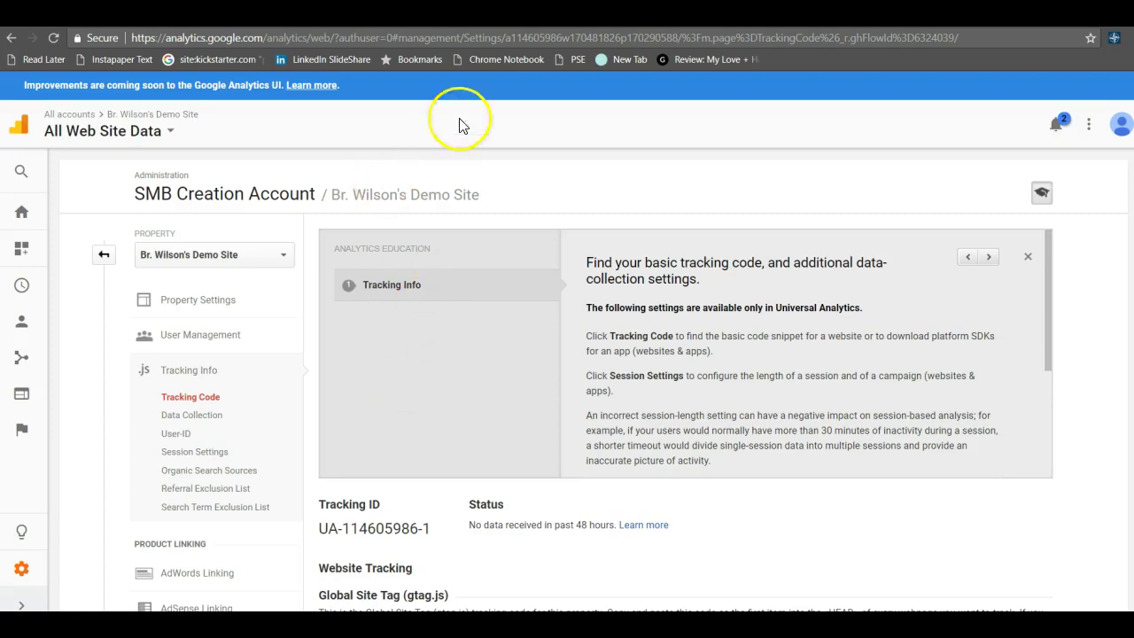
pyautogui.click(253, 16)
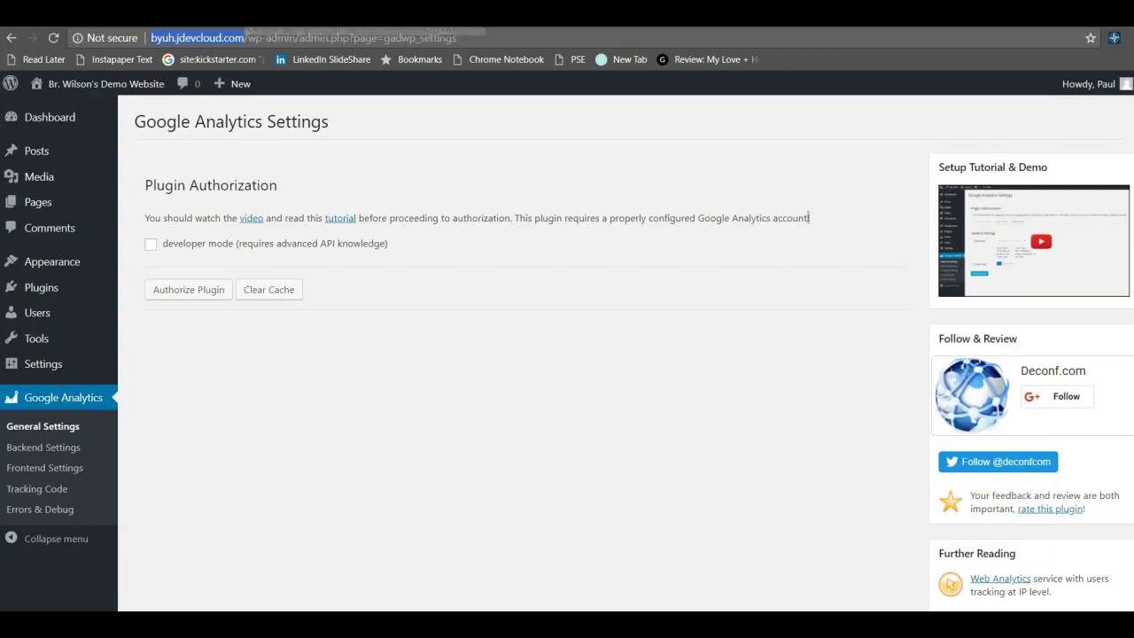
# Start authorizing the Google Analytics Dashboard for WP plugin with Google.
pyautogui.click(190, 296)
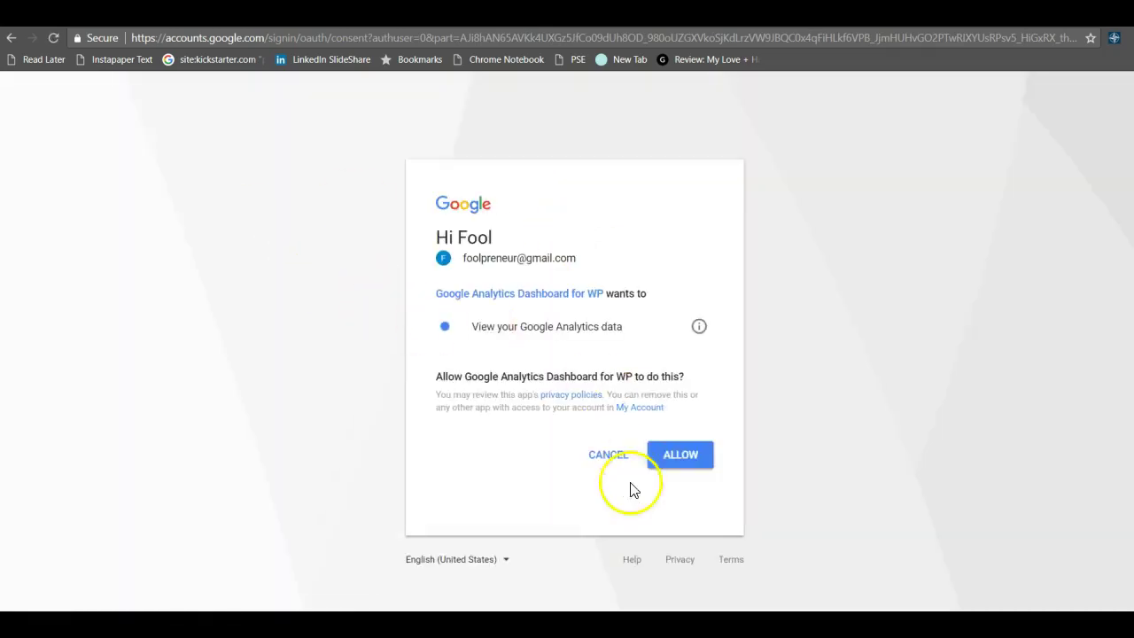
# Allow the plugin to view Analytics data and copy the one-time access code for WordPress.
pyautogui.click(686, 454)
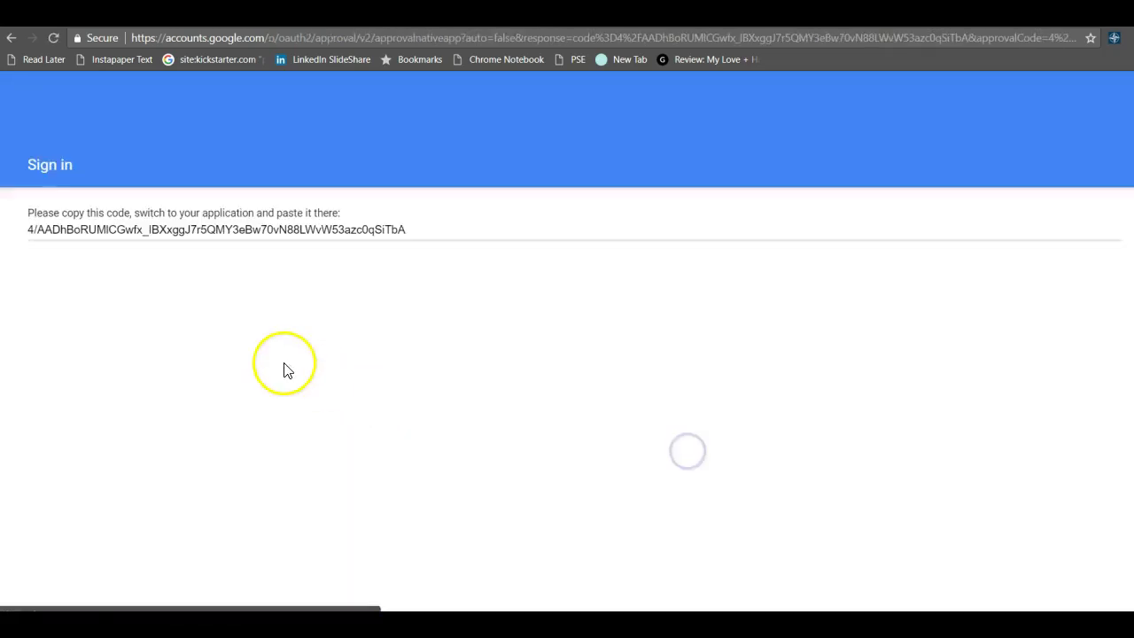
pyautogui.moveTo(408, 230); pyautogui.dragTo(23, 234)
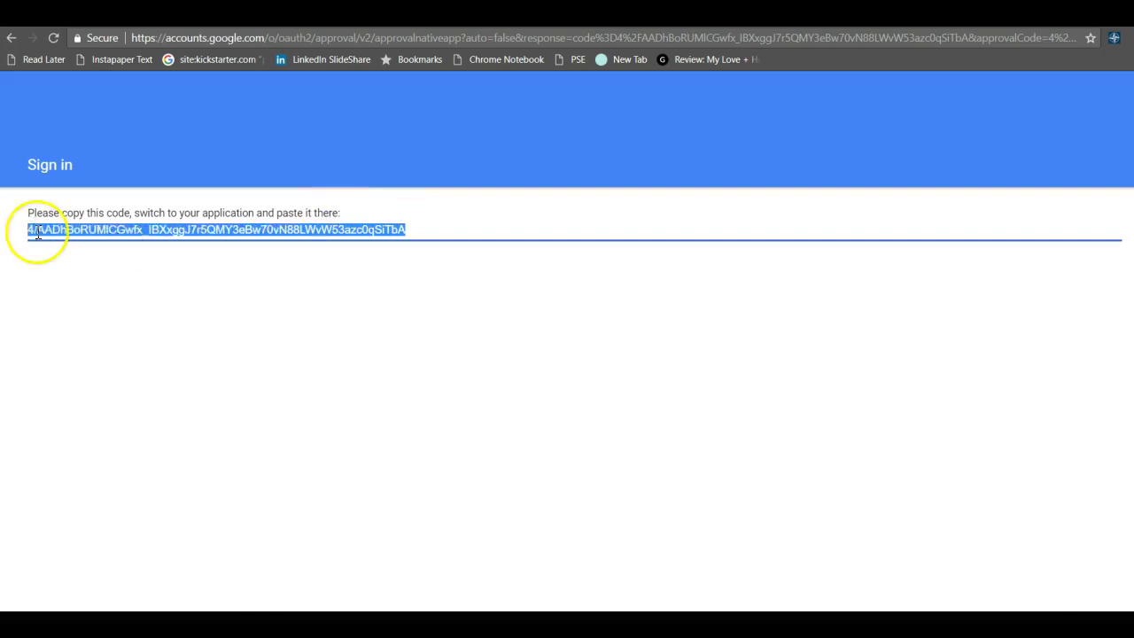
pyautogui.rightClick(51, 234)
pyautogui.click(82, 243)
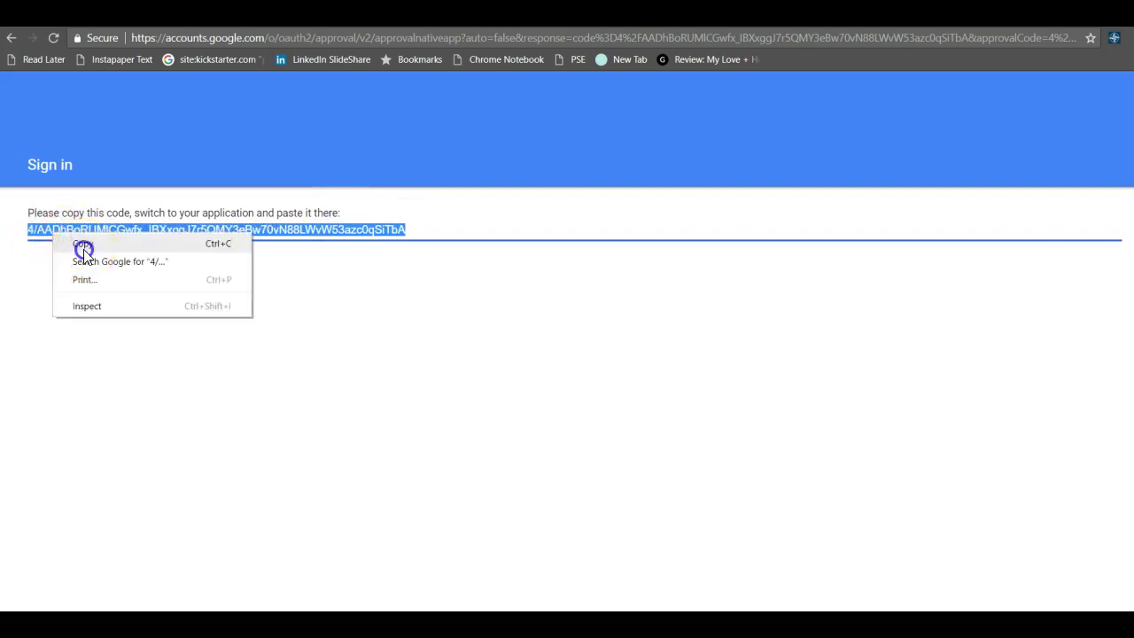
pyautogui.hotkey('alt', 'Tab')
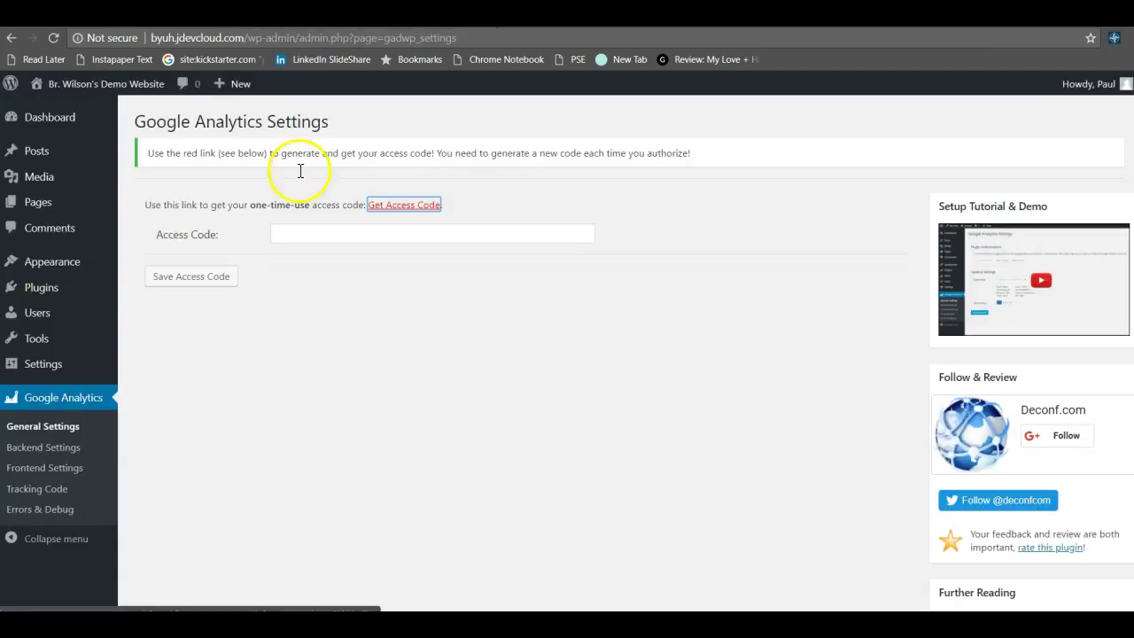
# Paste the copied code into the Access Code field and save it to authorize the plugin.
pyautogui.click(324, 237)
pyautogui.rightClick(324, 236)
pyautogui.click(371, 330)
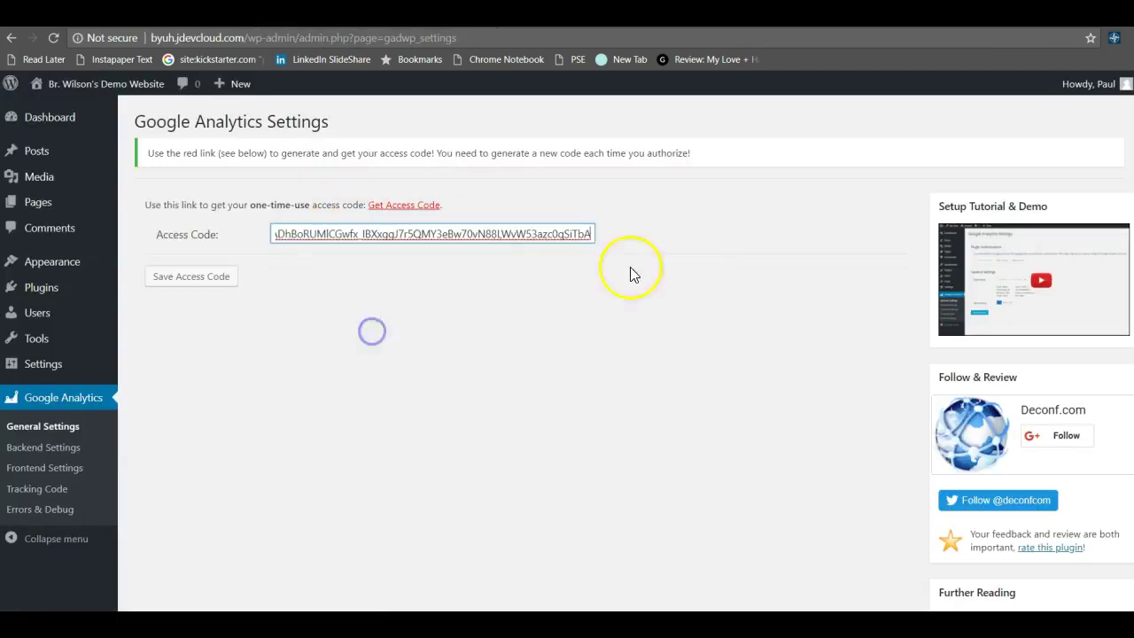
pyautogui.click(211, 276)
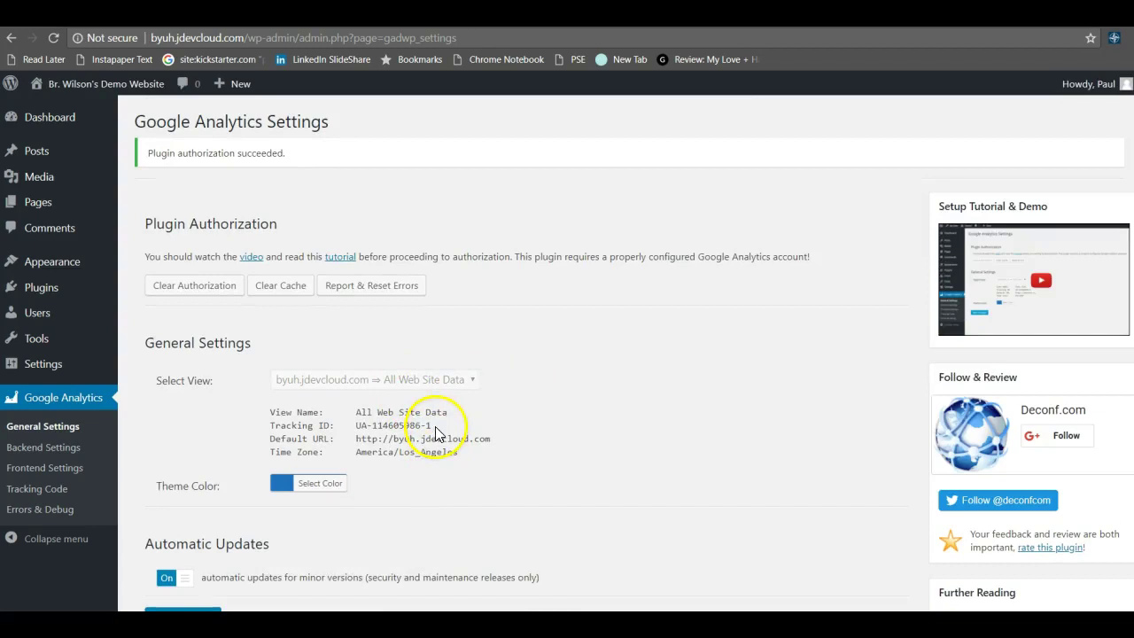
pyautogui.moveTo(431, 426); pyautogui.dragTo(354, 419)
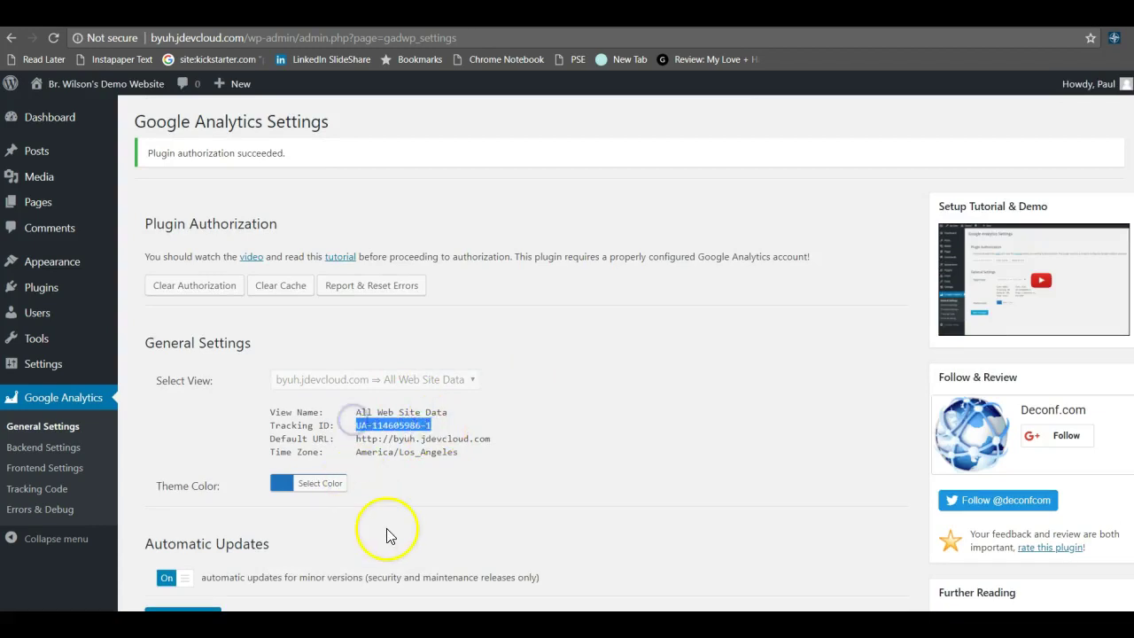
pyautogui.click(434, 425)
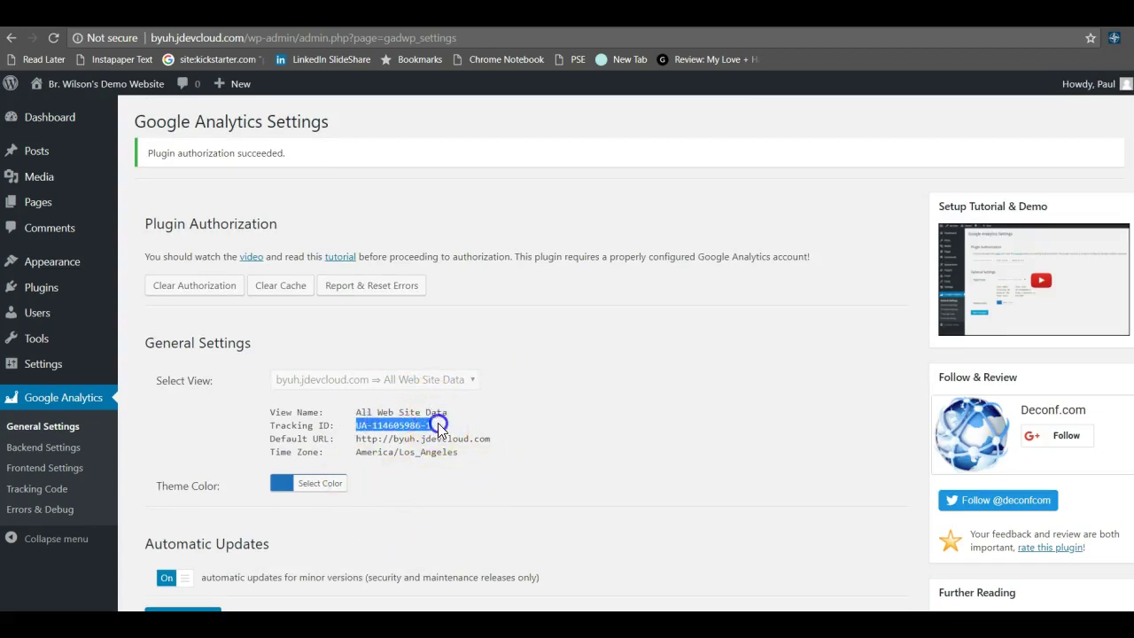
pyautogui.moveTo(436, 425); pyautogui.dragTo(358, 425)
pyautogui.hotkey('ctrl', 'c')
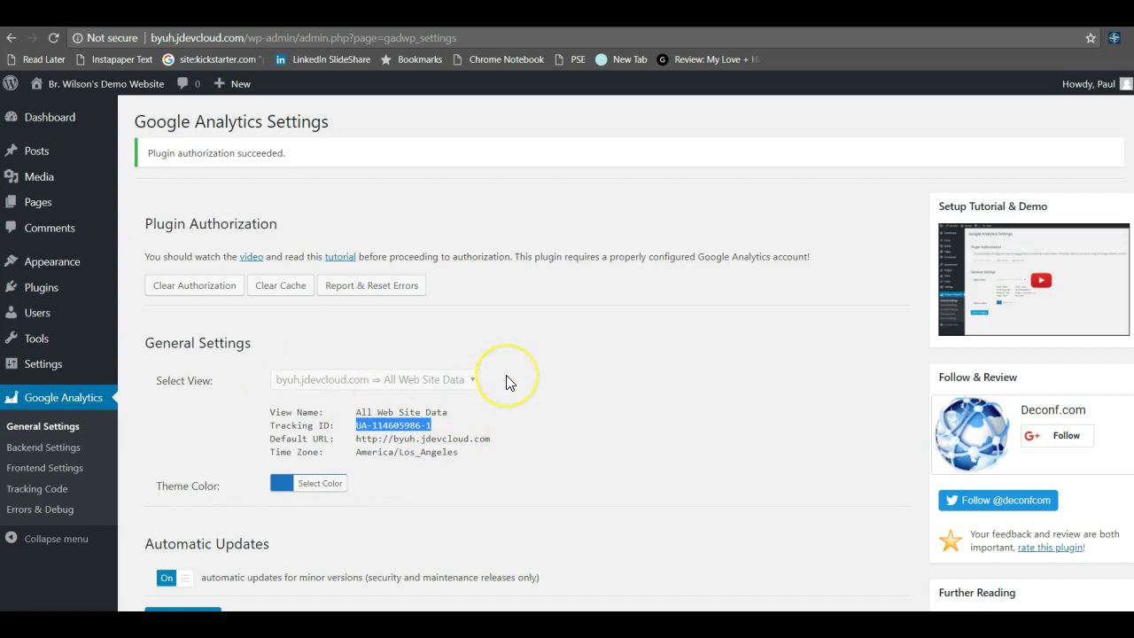